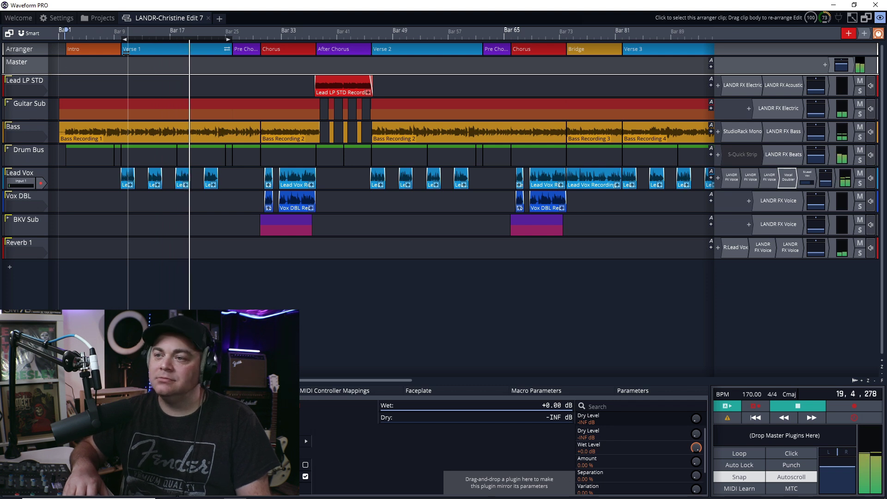
Stop playback, then solo the Lead LP STD track with the playhead at the start of the After Chorus
key(space)
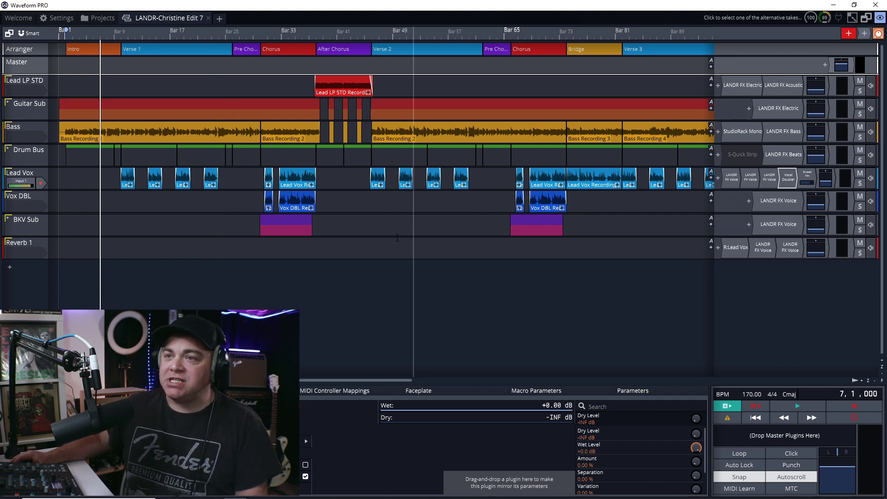
click(24, 79)
click(326, 256)
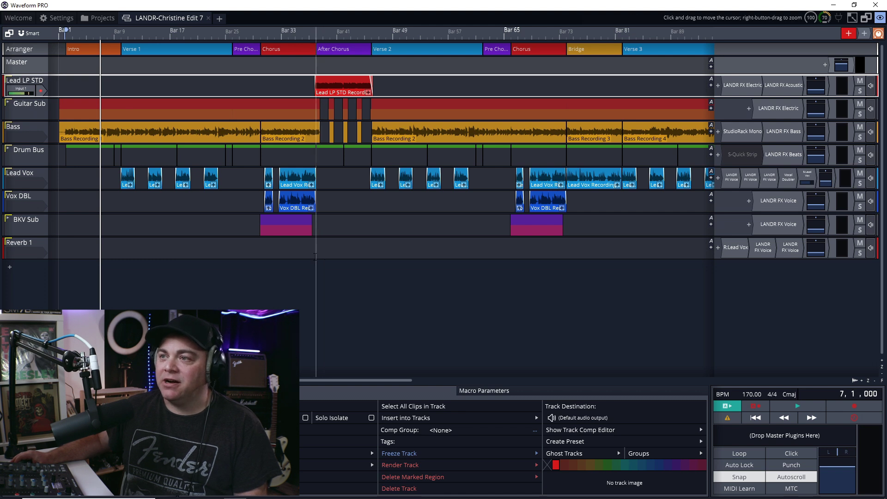
click(859, 90)
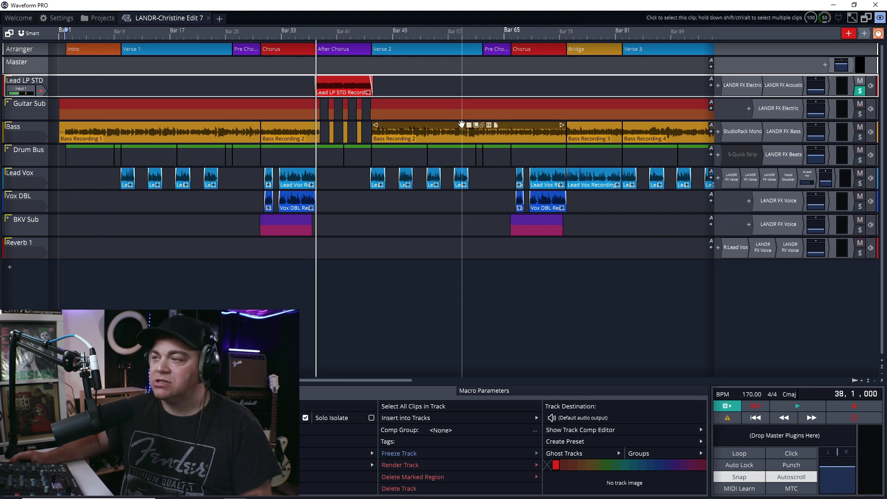
Open LANDR FX Electric on the Lead LP STD track and play the soloed part from the start of the After Chorus
double_click(741, 85)
key(space)
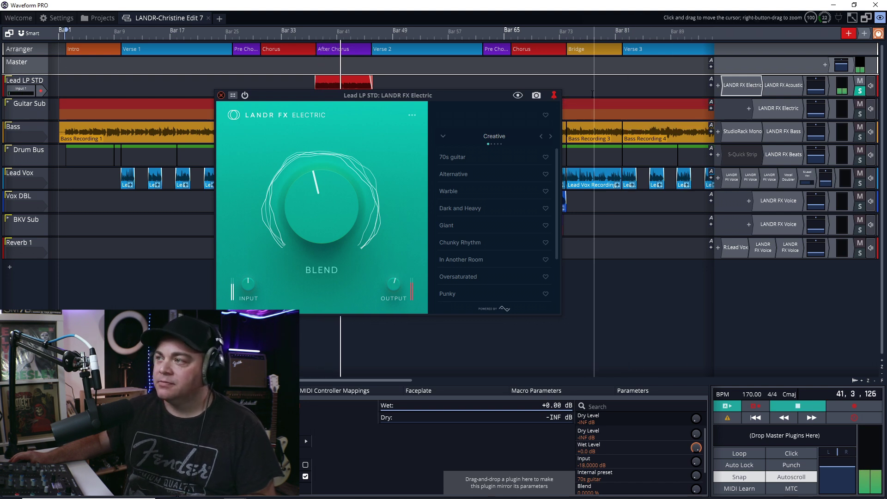
key(space)
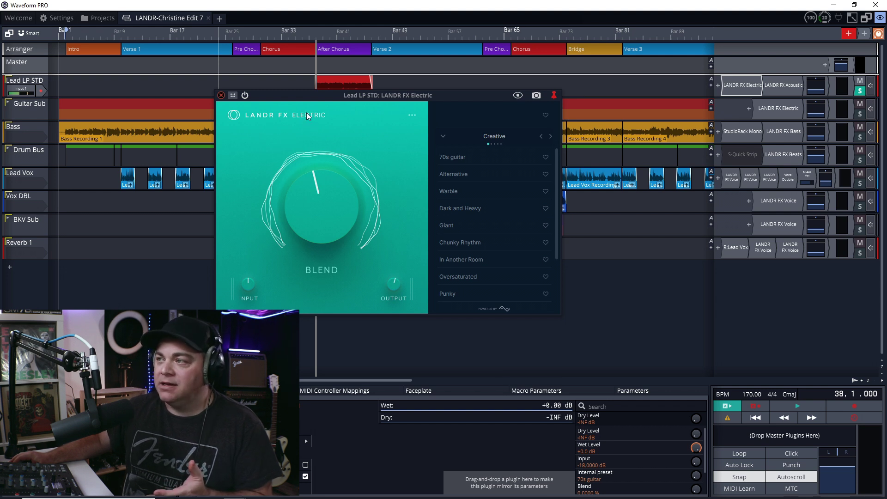
Open LANDR FX Acoustic on the Lead LP STD track, bypass both LANDR plugins, and listen to the dry guitar
double_click(785, 87)
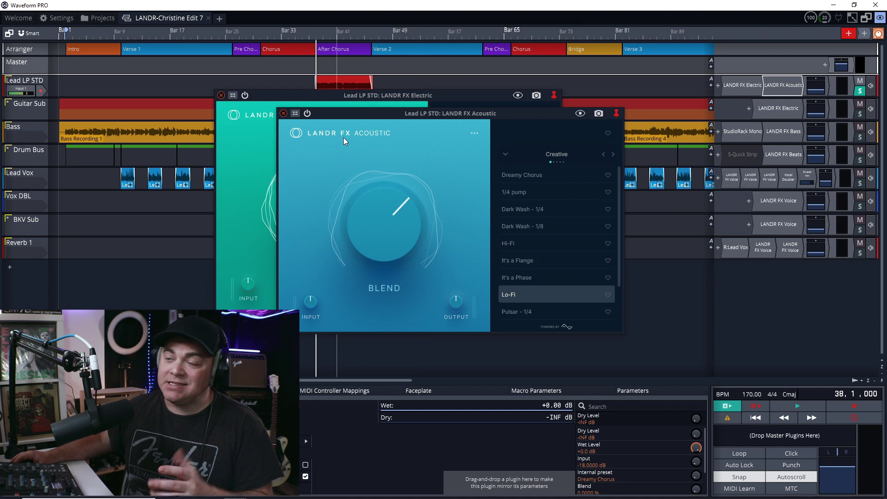
click(308, 114)
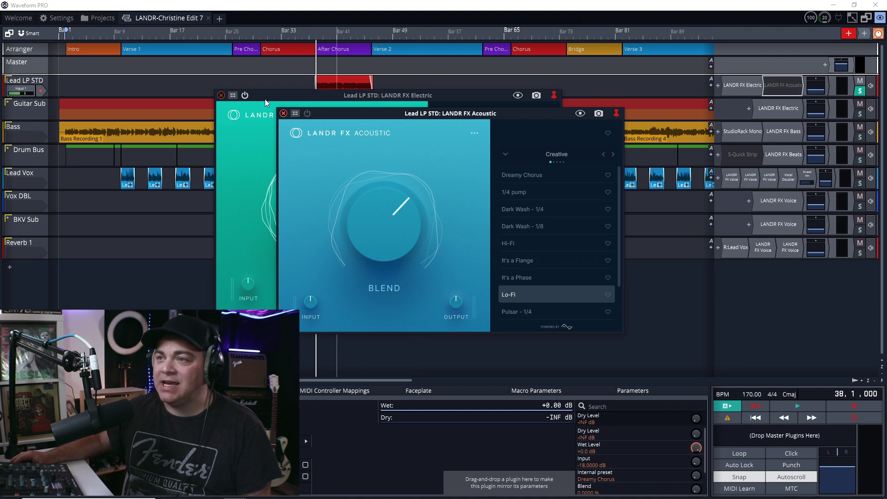
click(246, 95)
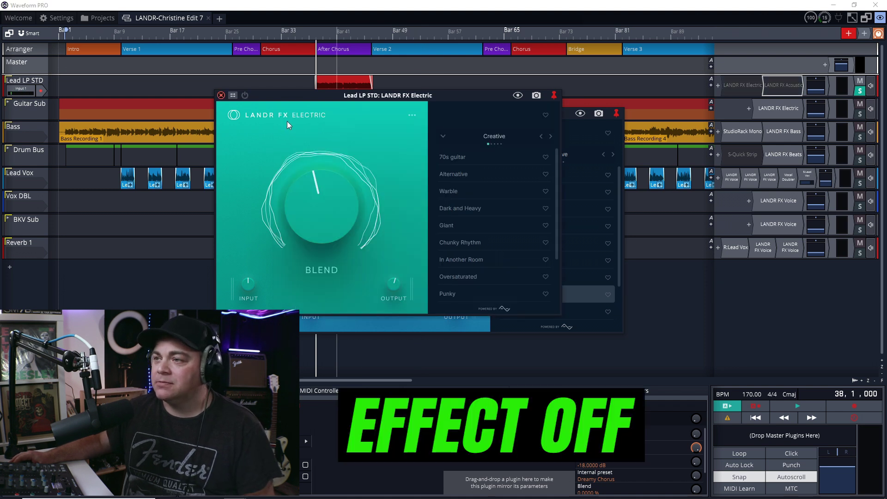
key(space)
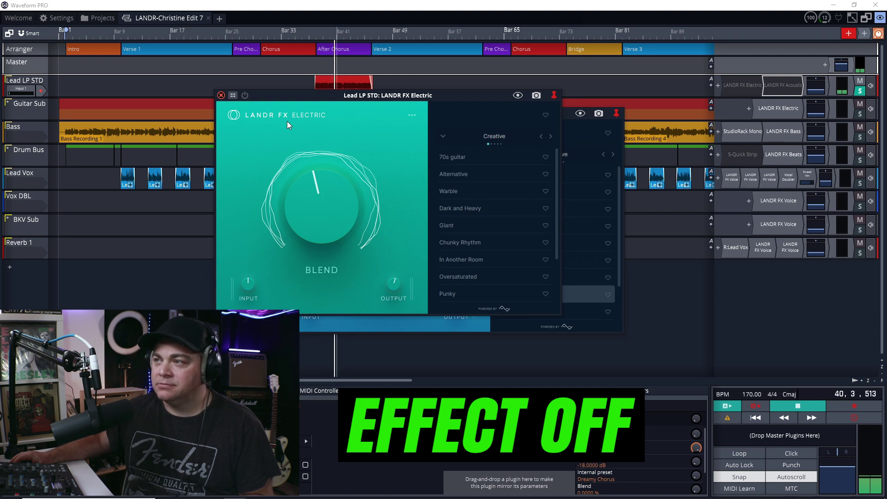
key(space)
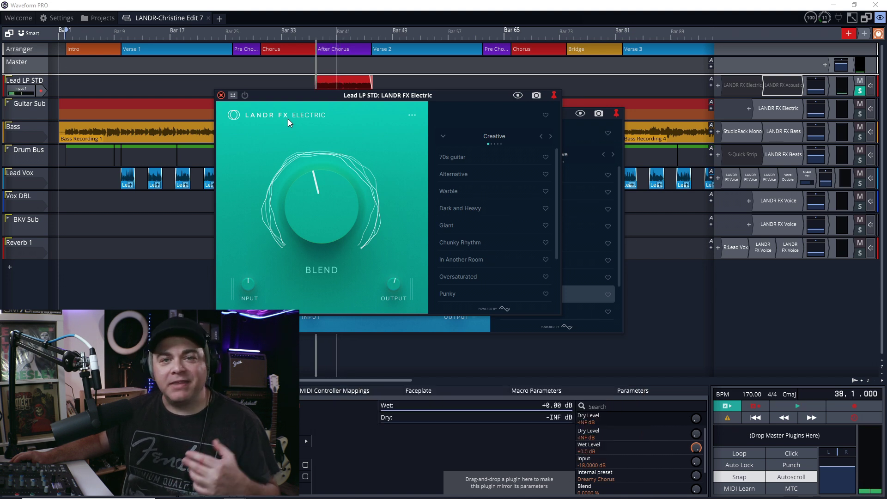
Re-enable only LANDR FX Electric on the Lead LP STD track and listen to the guitar through it
click(244, 96)
key(space)
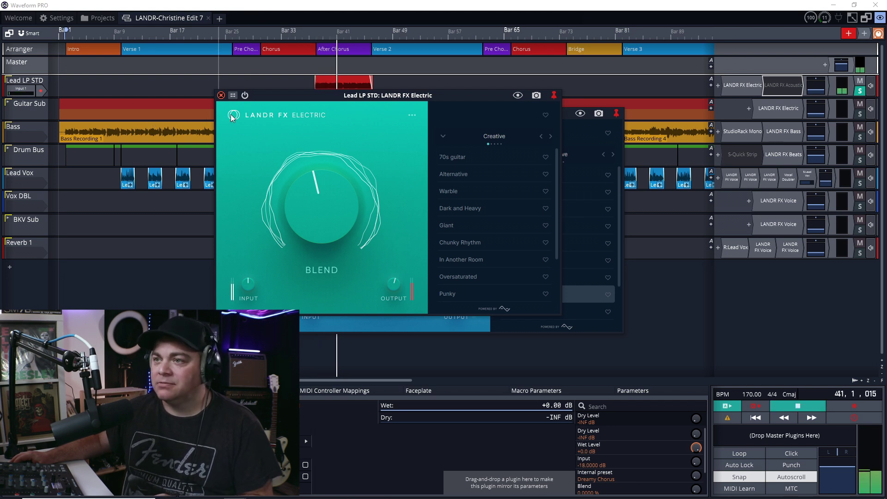
key(space)
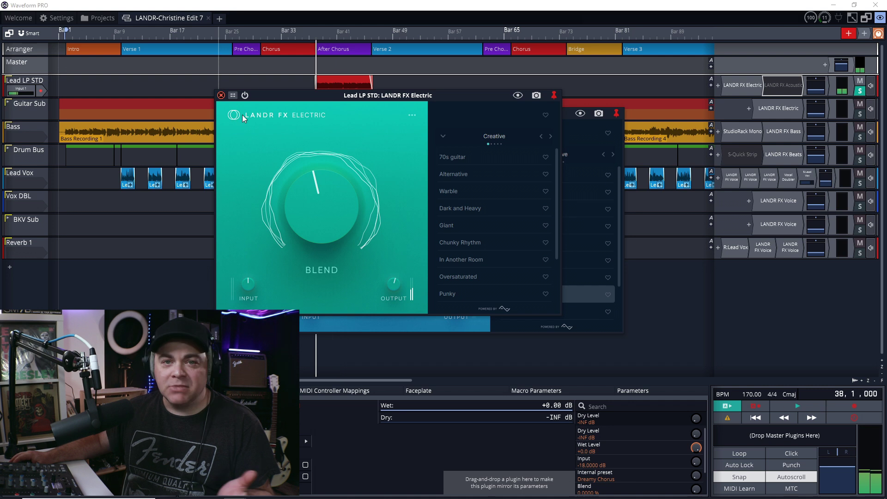
Re-enable LANDR FX Acoustic on the Lead LP STD track and listen to the guitar with both plugins active
click(620, 328)
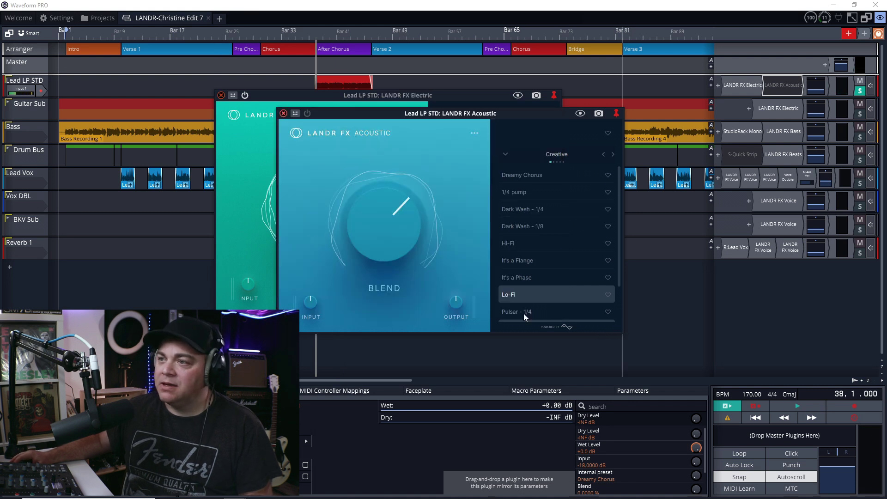
click(306, 113)
key(space)
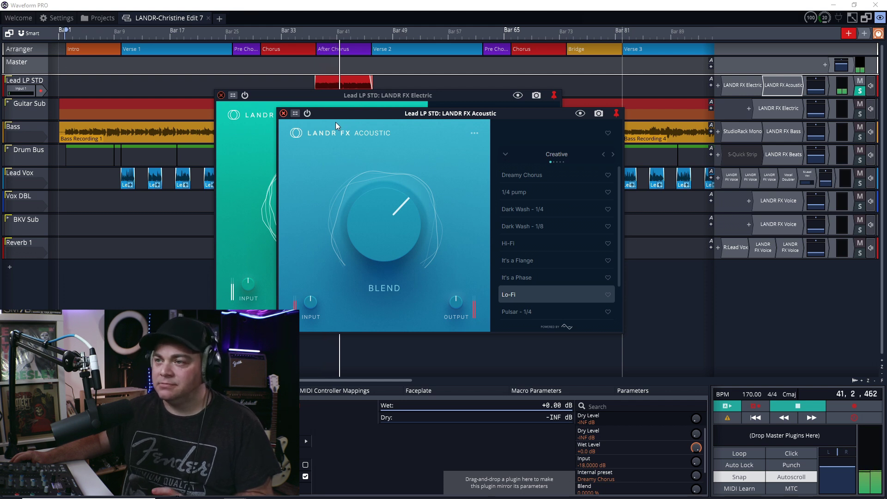
key(space)
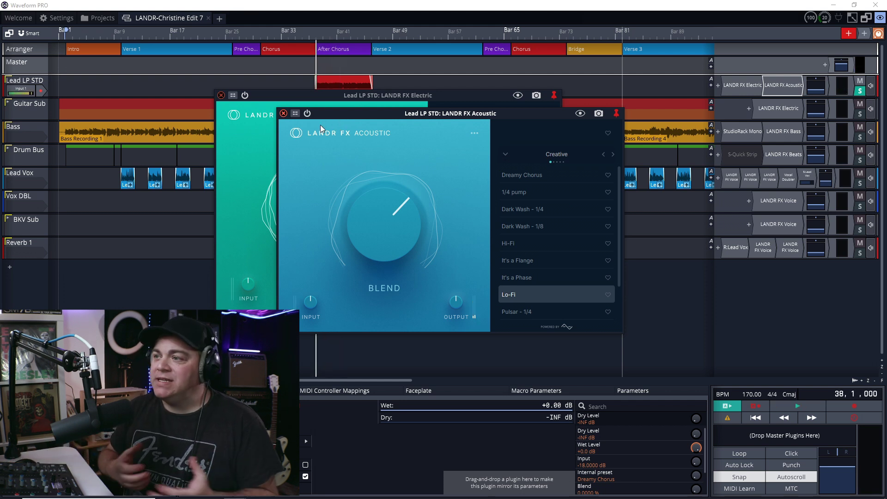
Unsolo the Lead LP STD track, play the After Chorus in the full mix, and close both plugin windows
click(860, 92)
key(space)
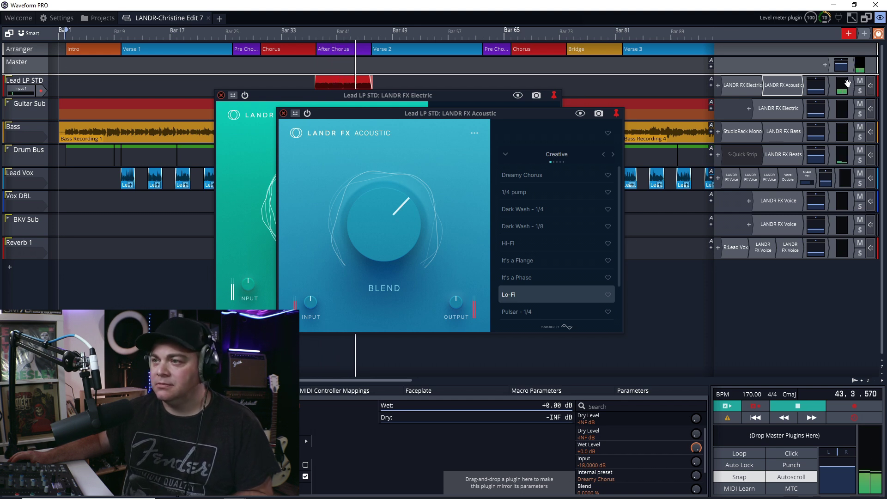
key(space)
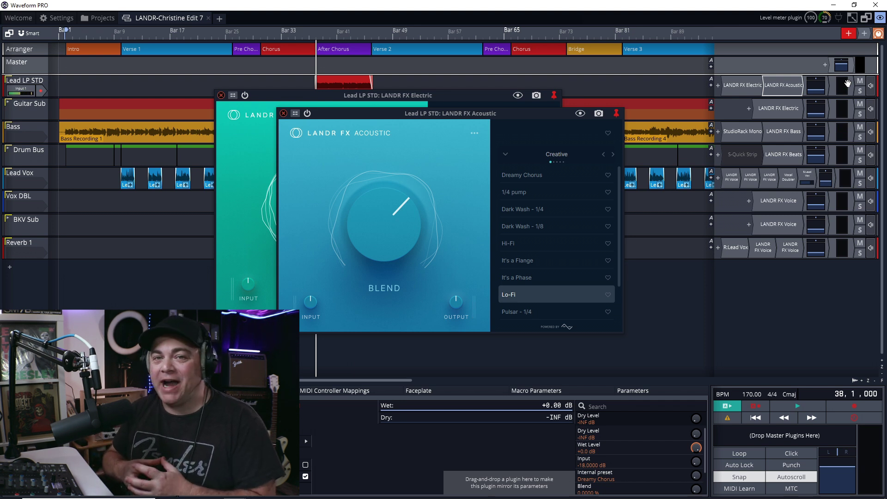
click(283, 113)
click(221, 96)
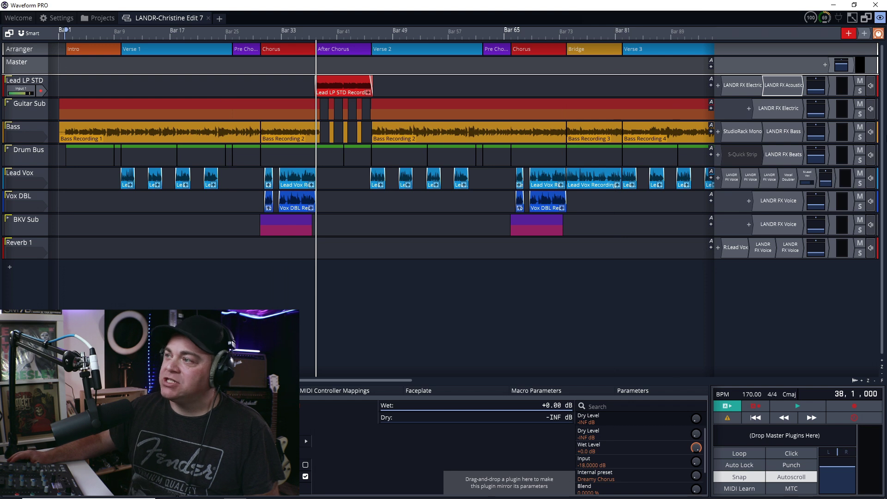
Solo the Guitar Sub, briefly expand it to show its two guitar tracks, and open its LANDR FX Electric plugin
click(859, 113)
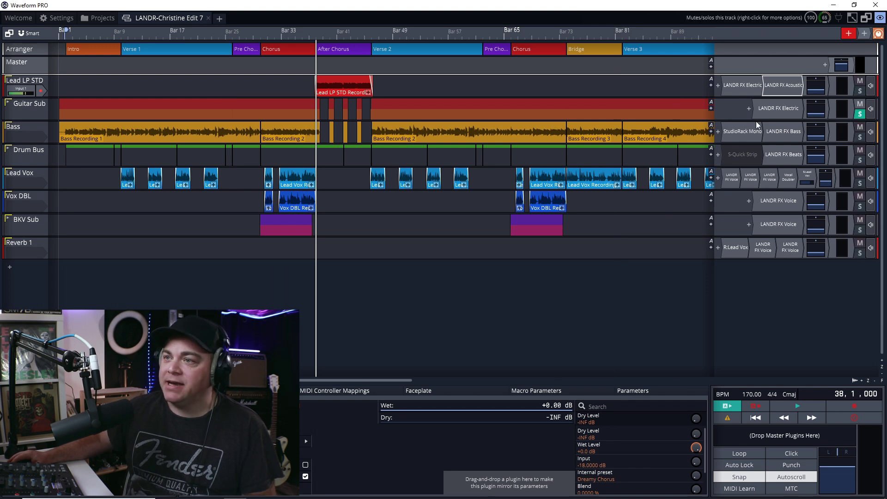
click(7, 103)
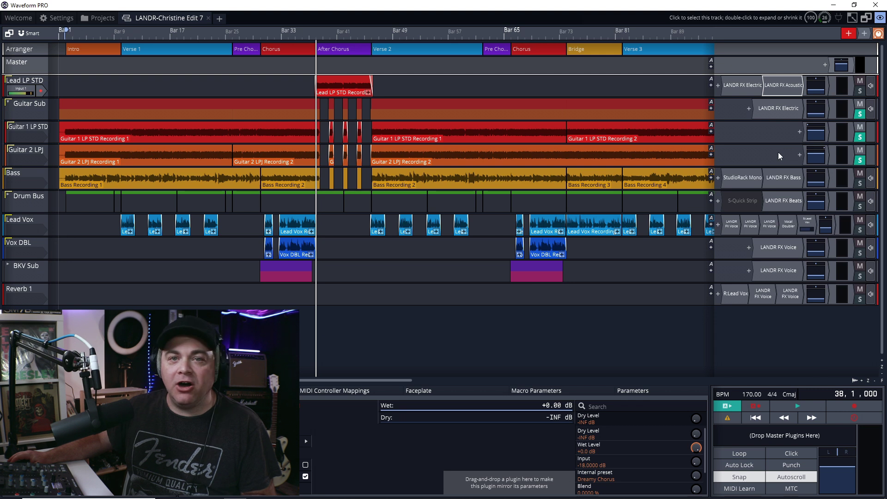
click(8, 103)
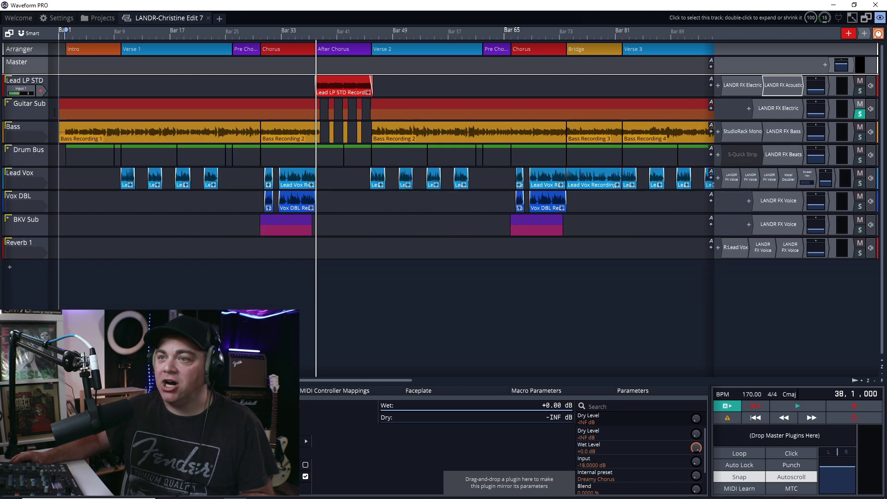
double_click(780, 111)
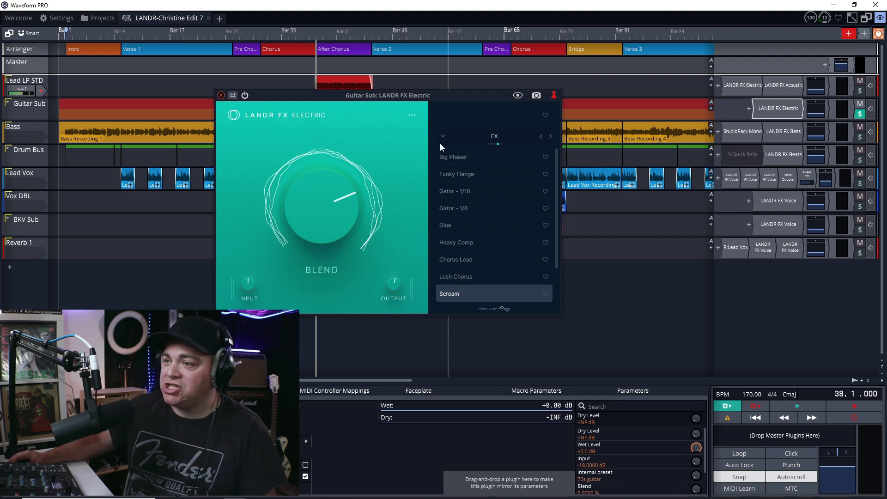
Play the Guitar Sub from the first Pre Chorus, comparing the sound with LANDR FX Electric bypassed and re-enabled
click(235, 37)
key(space)
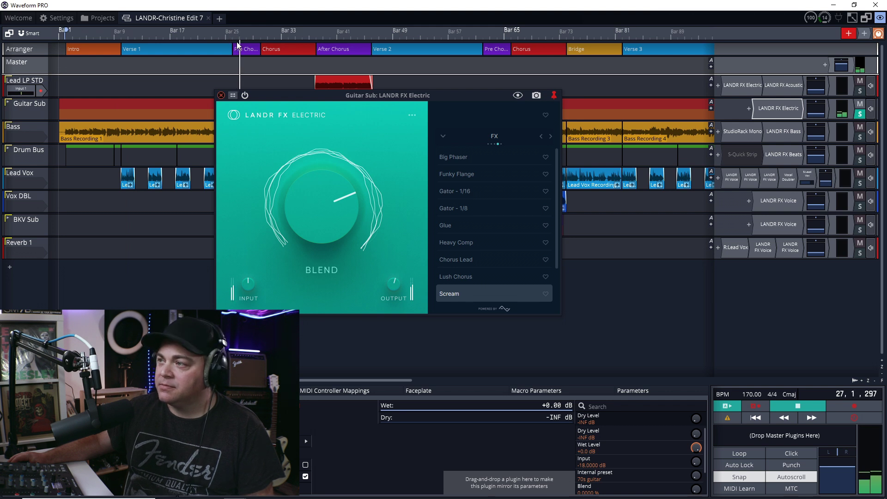
click(245, 96)
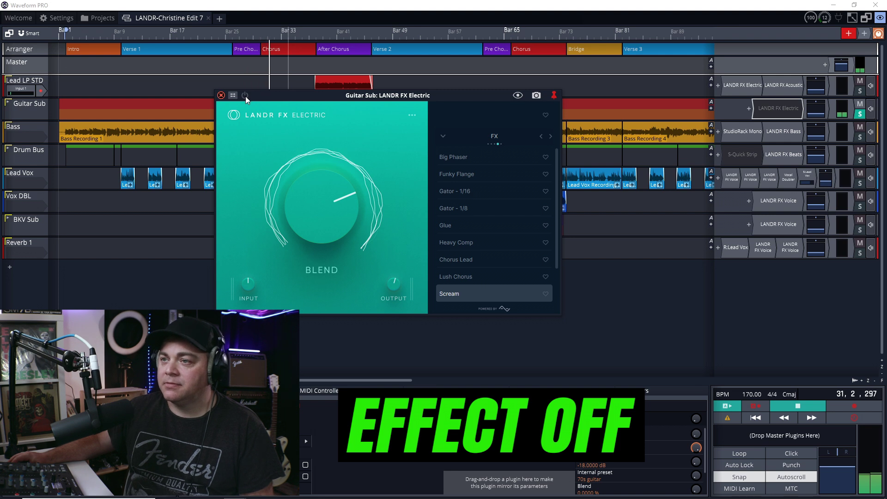
click(246, 96)
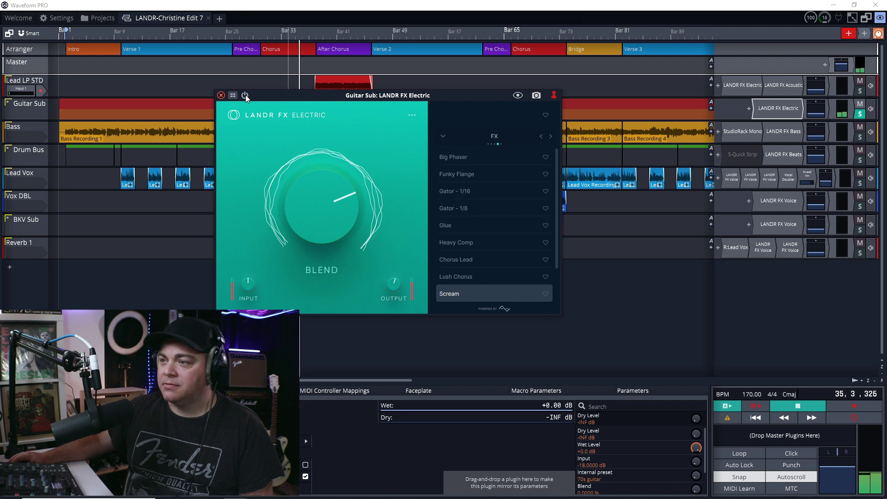
key(space)
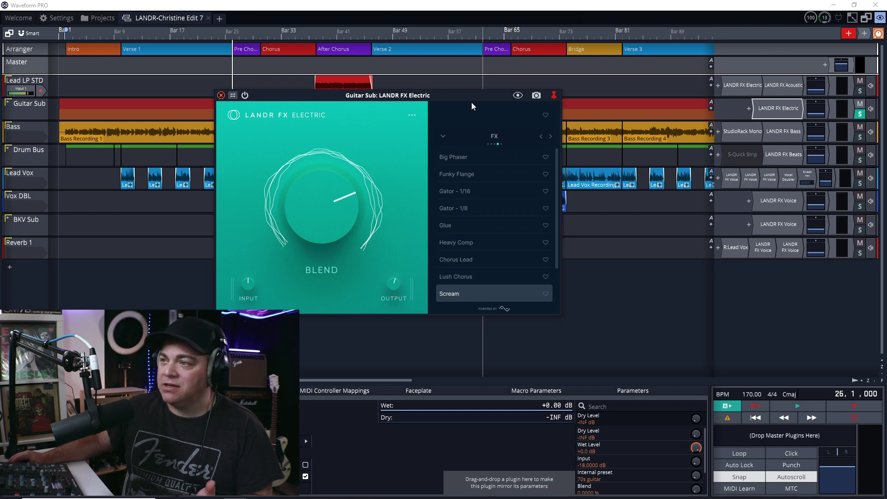
Play the soloed Guitar Sub and audition the Creative presets 70s guitar, Alternative, Warble, and Dark and Heavy in LANDR FX Electric
key(space)
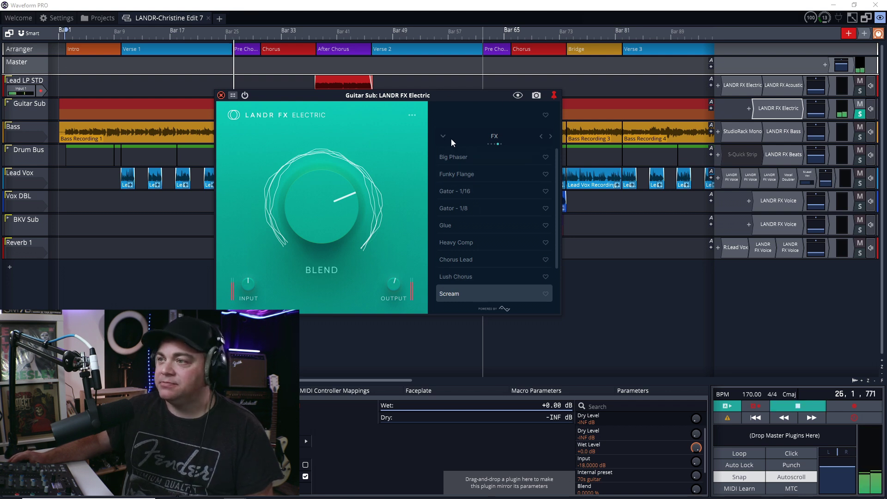
click(541, 136)
click(541, 136)
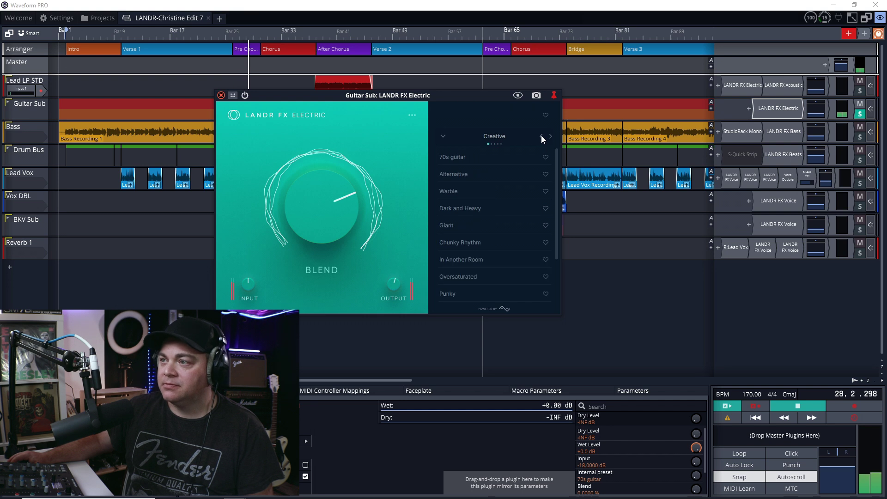
click(447, 157)
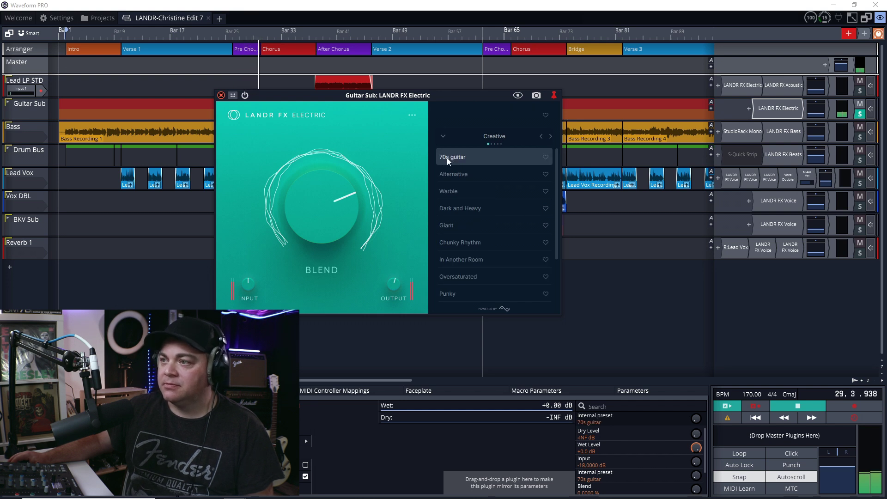
click(470, 174)
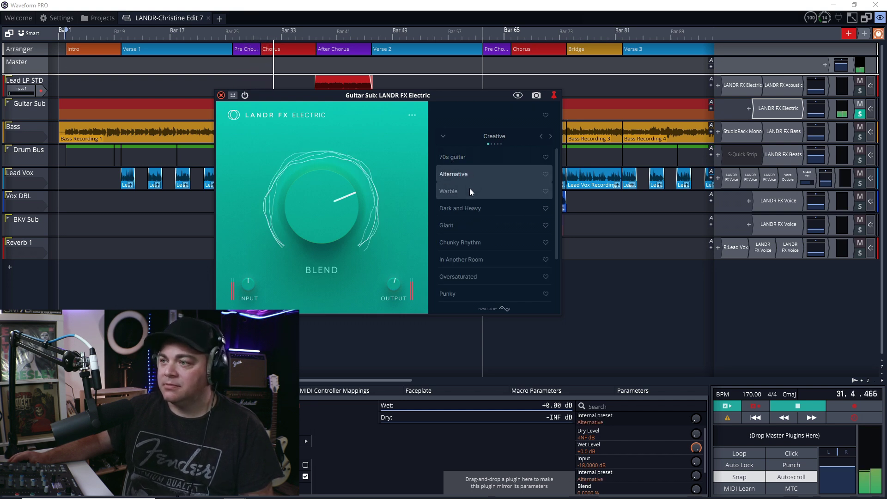
click(465, 192)
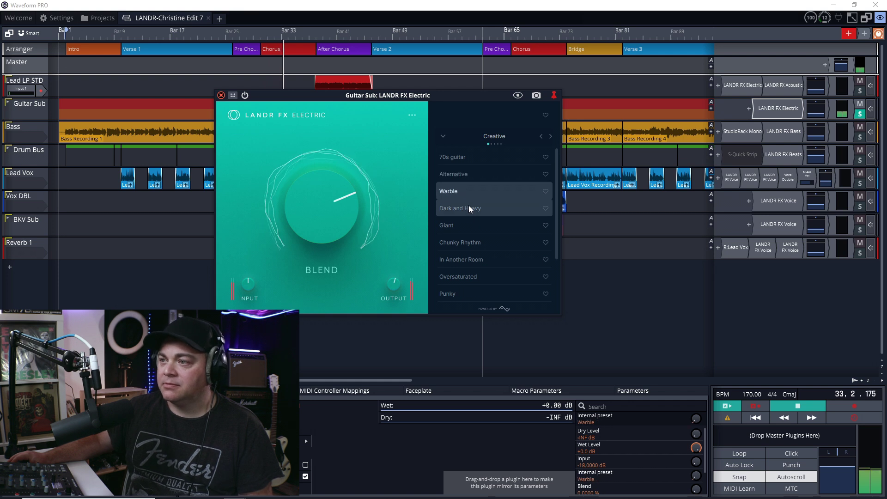
click(468, 208)
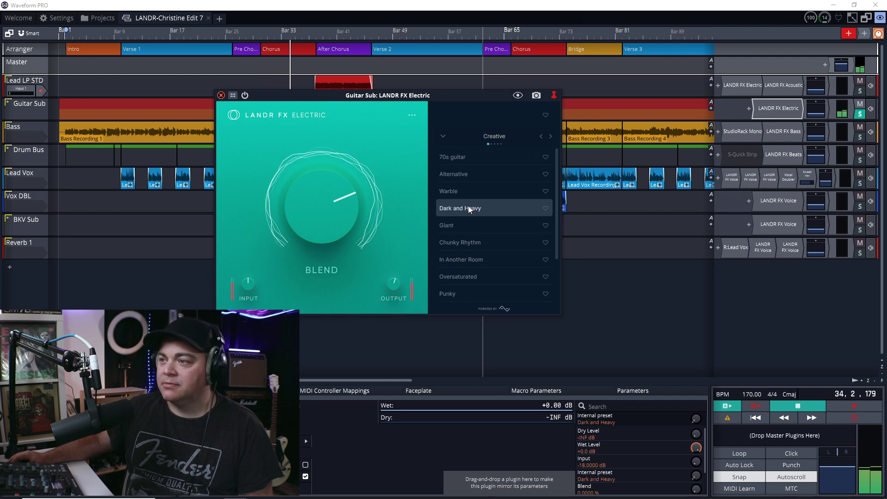
Continue auditioning Creative presets on the guitars: Giant, Chunky Rhythm, In Another Room, Punky, Razor, and Oversaturated
click(456, 230)
click(463, 242)
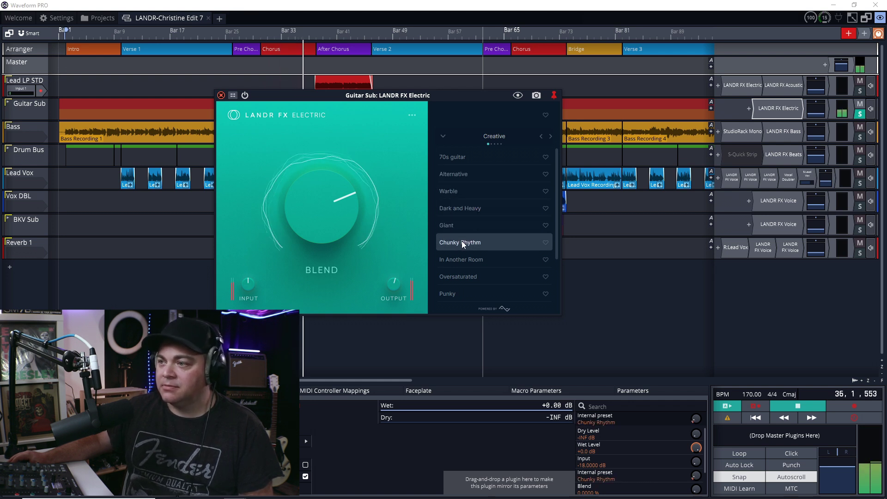
click(472, 261)
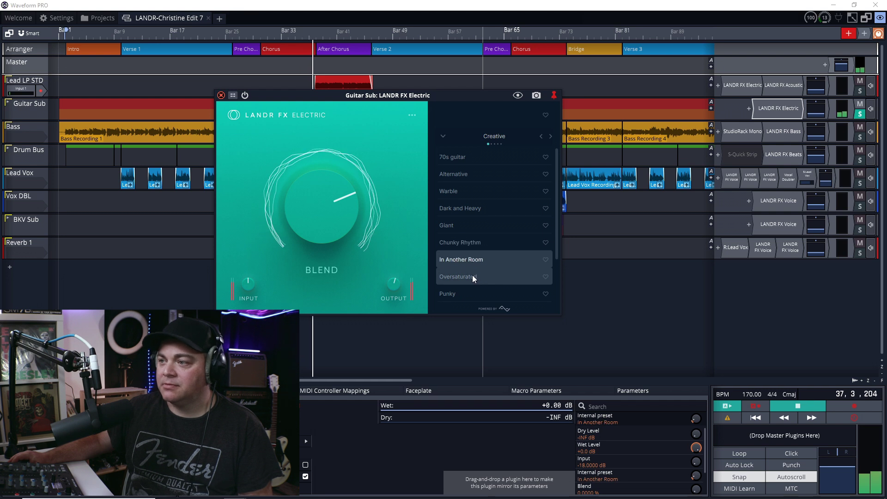
click(472, 280)
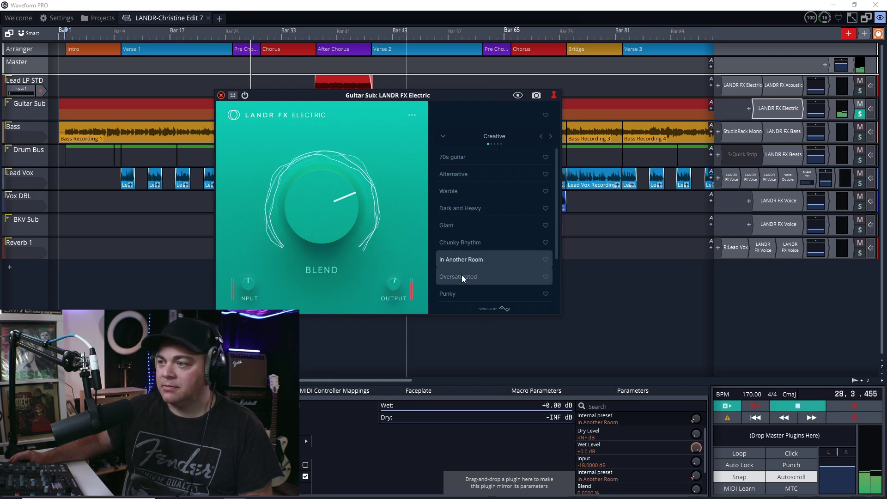
scroll(469, 268, down, 1)
click(466, 275)
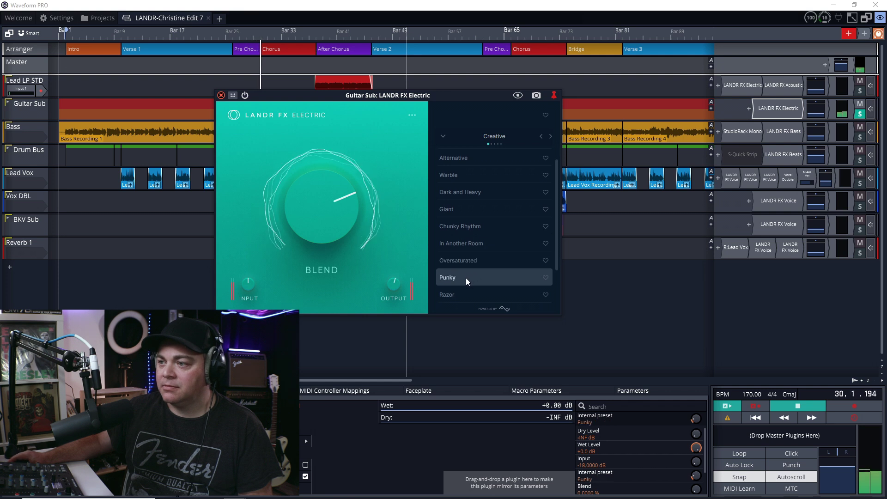
click(460, 287)
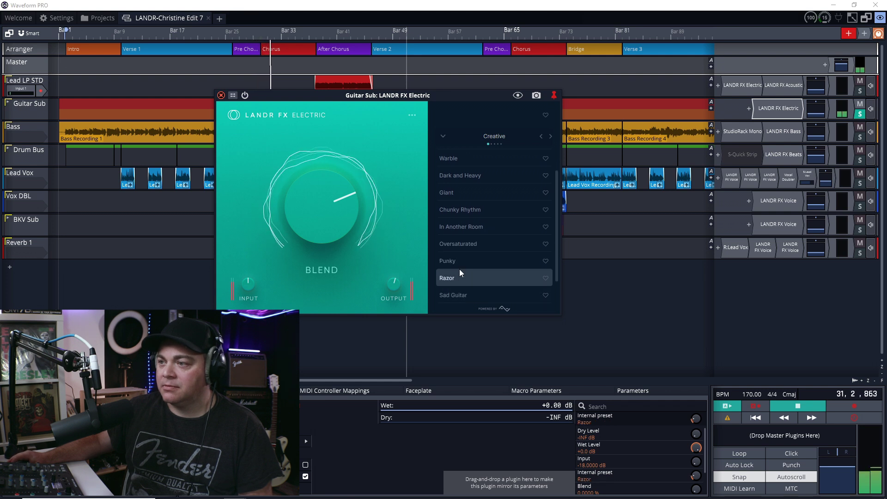
click(462, 245)
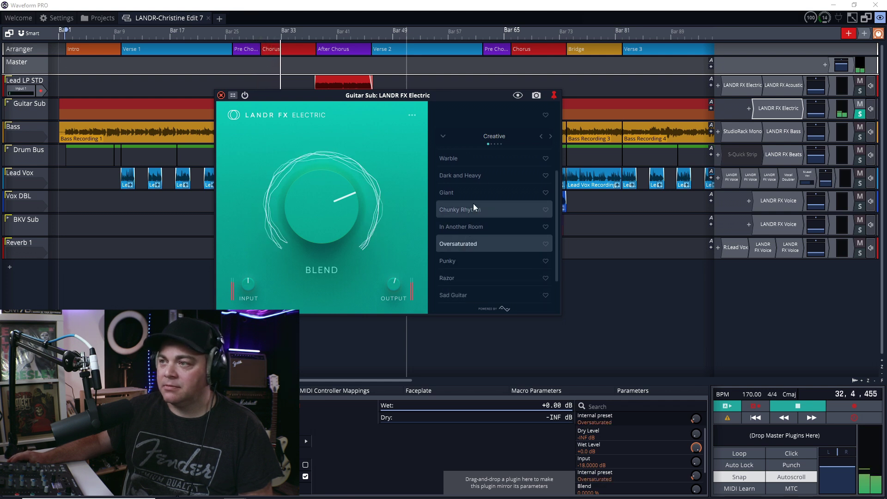
Go back to the FX preset category, load Scream on the Guitar Sub, and stop playback after listening
click(552, 136)
click(552, 136)
click(552, 135)
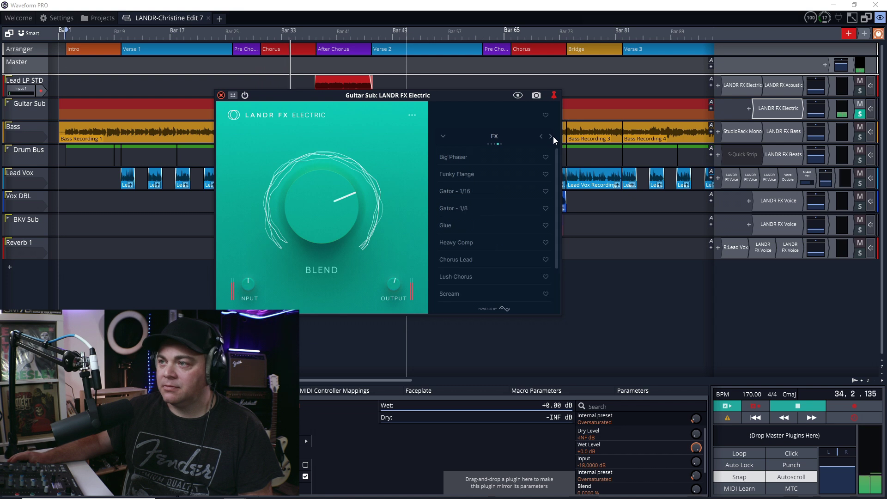
click(464, 291)
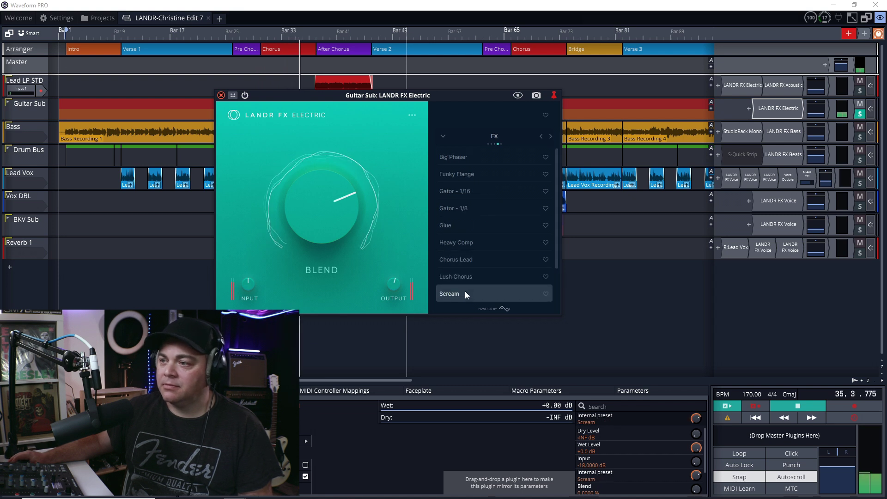
key(space)
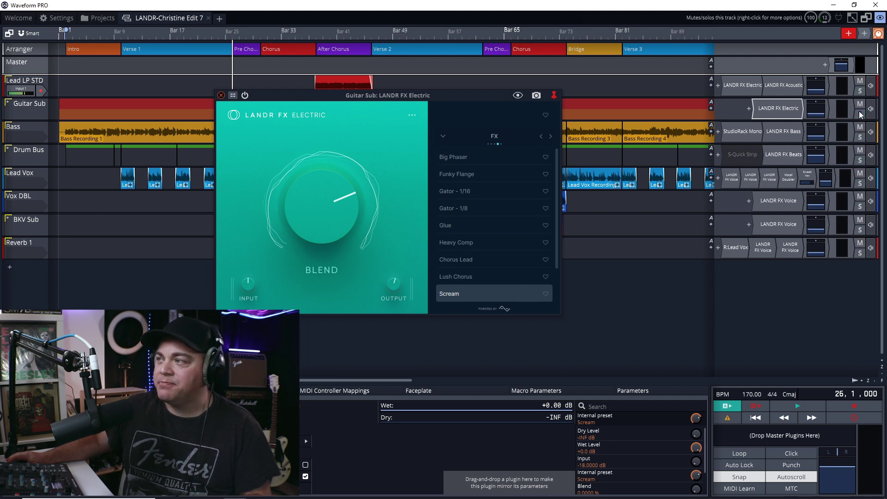
Play the full mix from the first Pre Chorus, comparing it with the Guitar Sub's LANDR FX Electric bypassed and re-enabled
key(space)
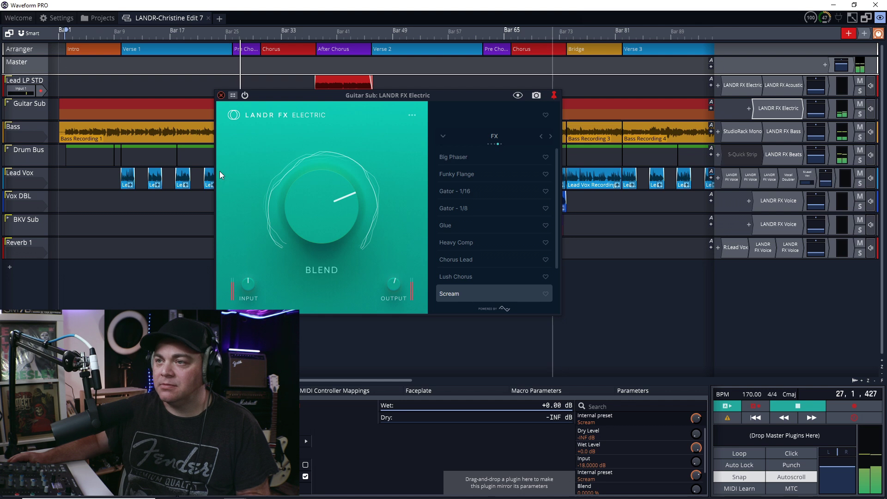
click(244, 95)
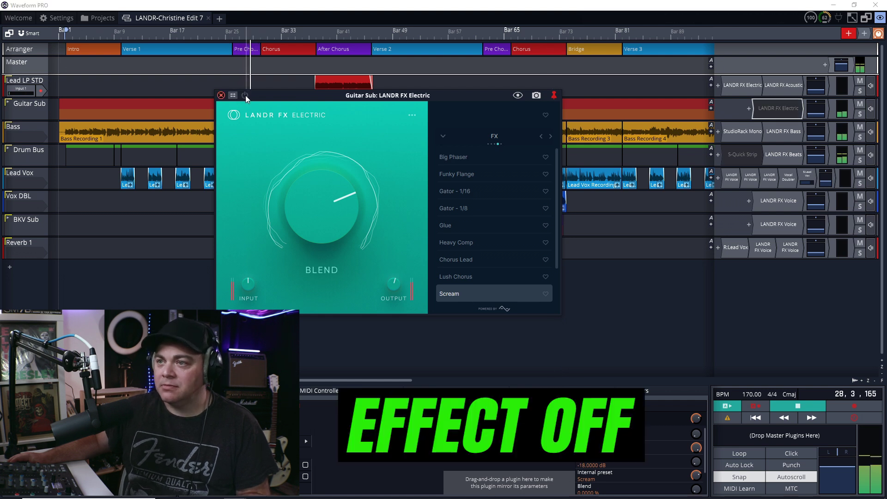
click(245, 95)
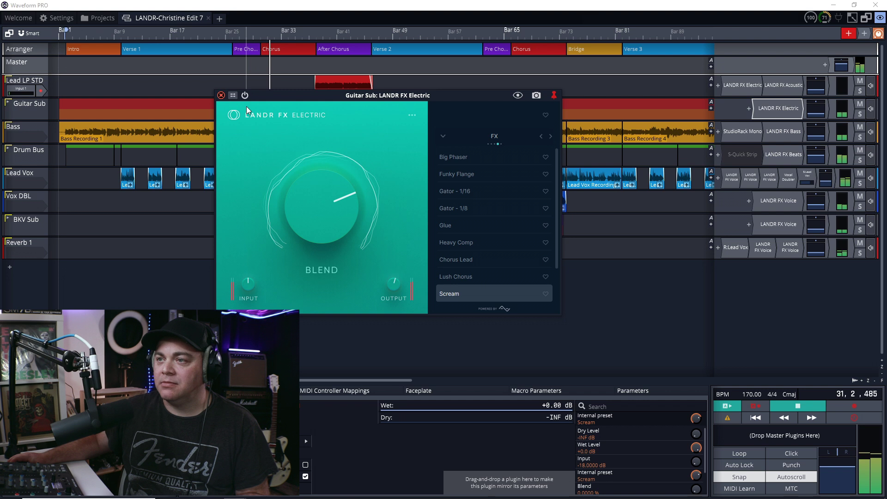
key(space)
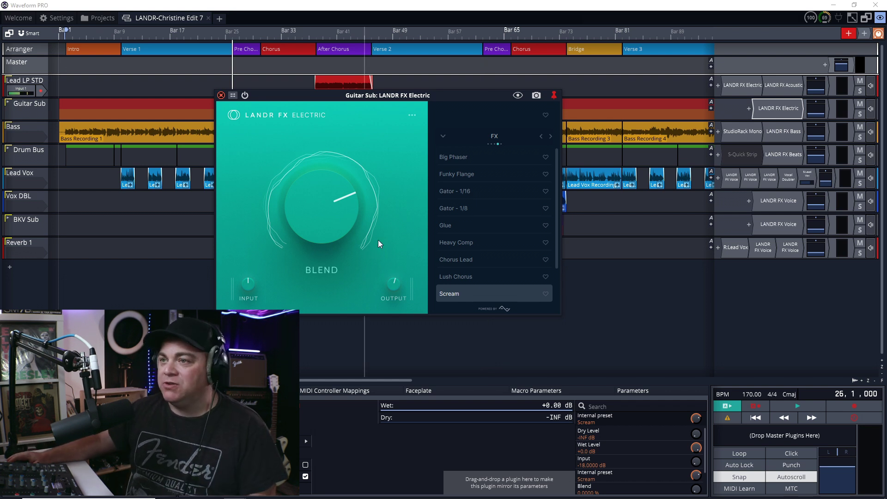
Close the LANDR FX Electric window, solo the Bass track, and open its LANDR FX Bass plugin over the arrangement
click(221, 95)
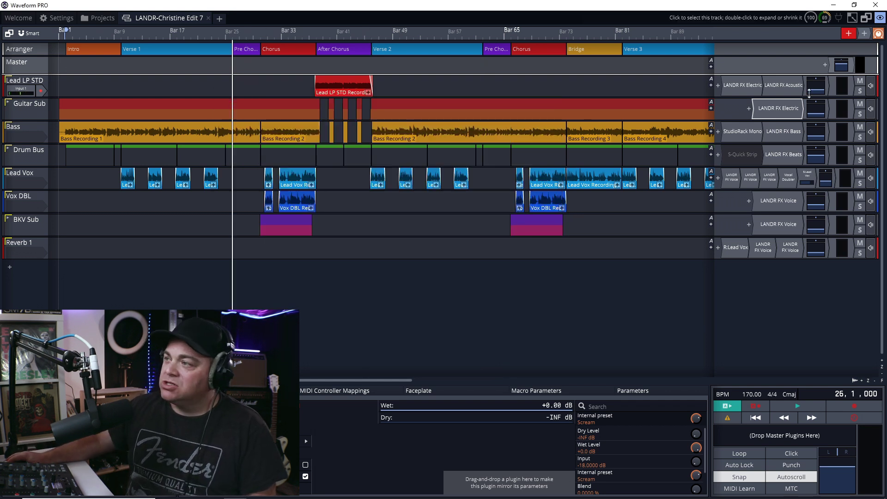
click(859, 137)
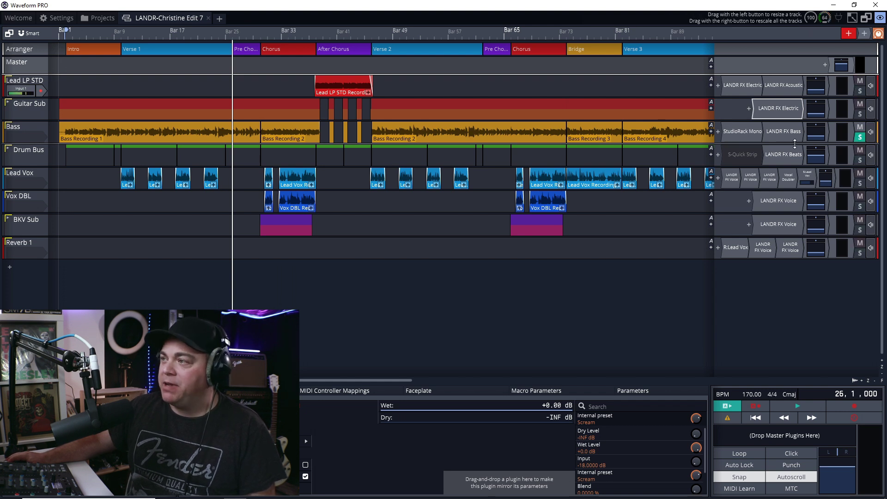
double_click(783, 131)
drag(422, 120, 327, 138)
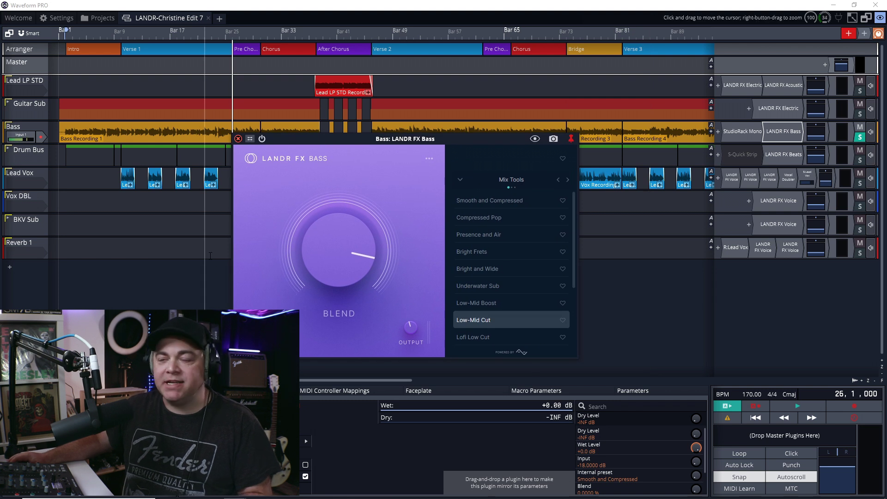
Play the soloed bass from the first Pre Chorus, comparing its sound with LANDR FX Bass bypassed and re-enabled
key(space)
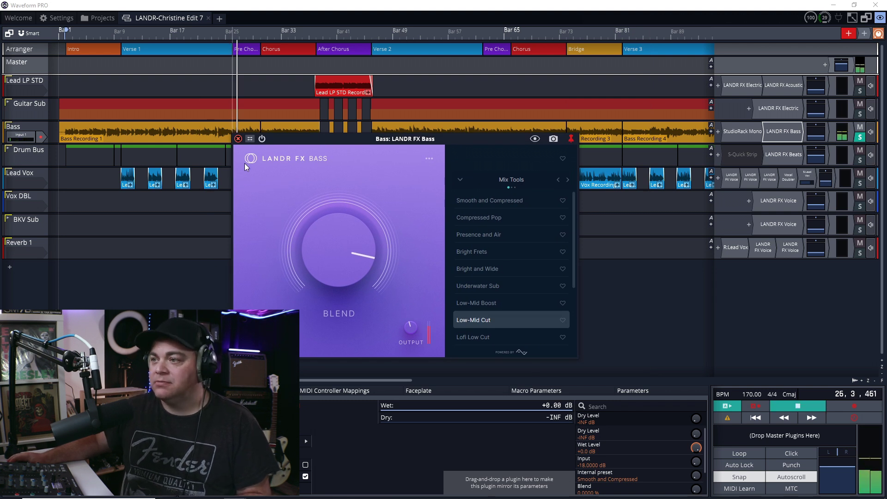
click(263, 139)
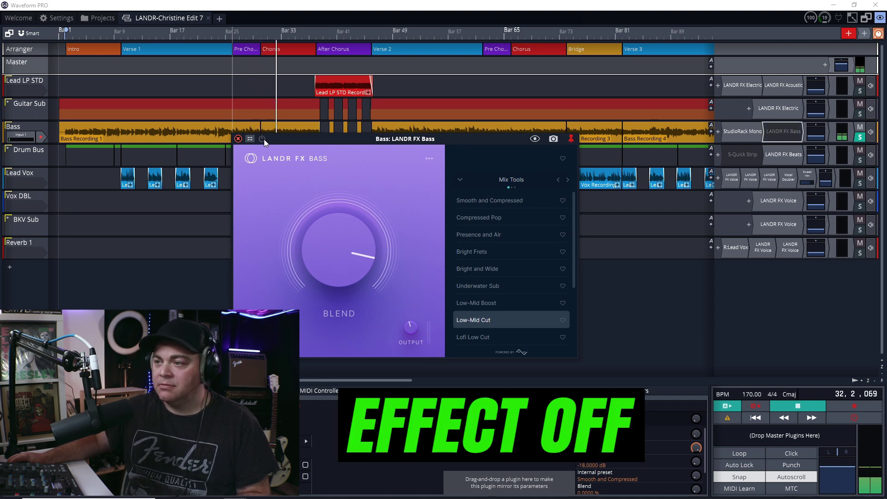
click(262, 139)
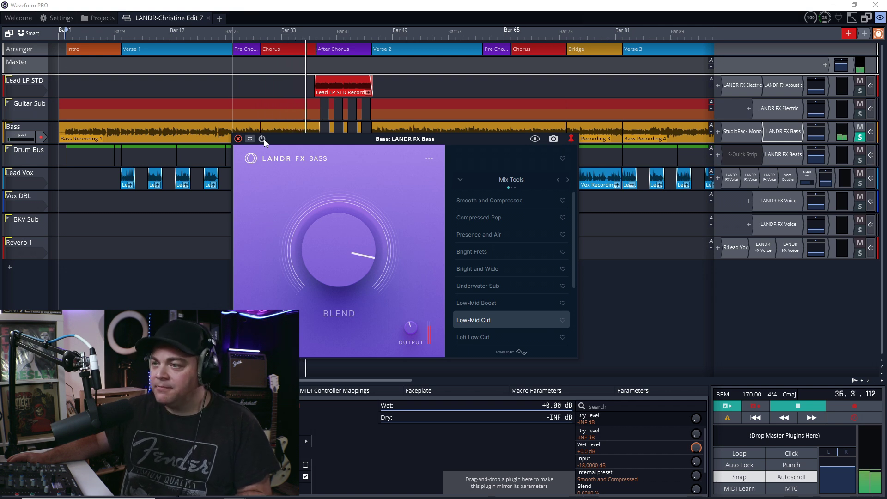
key(space)
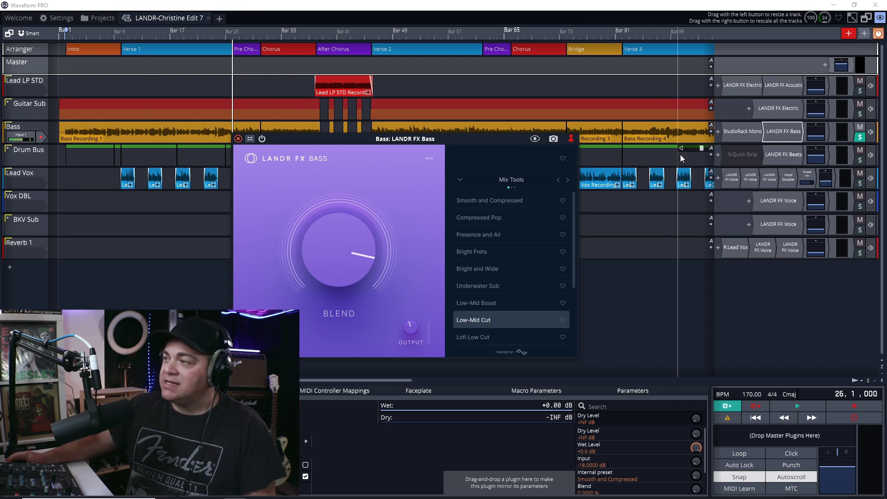
Unsolo the Bass track and play the full mix, bypassing and re-enabling LANDR FX Bass twice to compare
click(858, 137)
key(space)
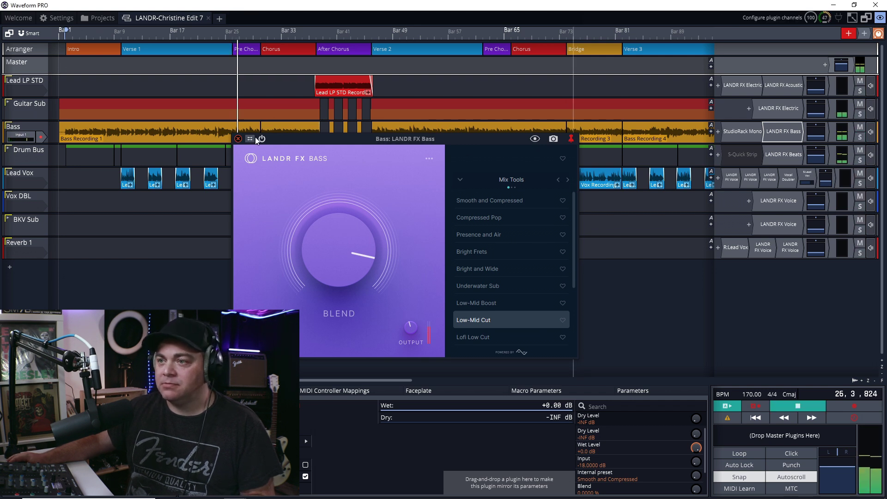
click(262, 138)
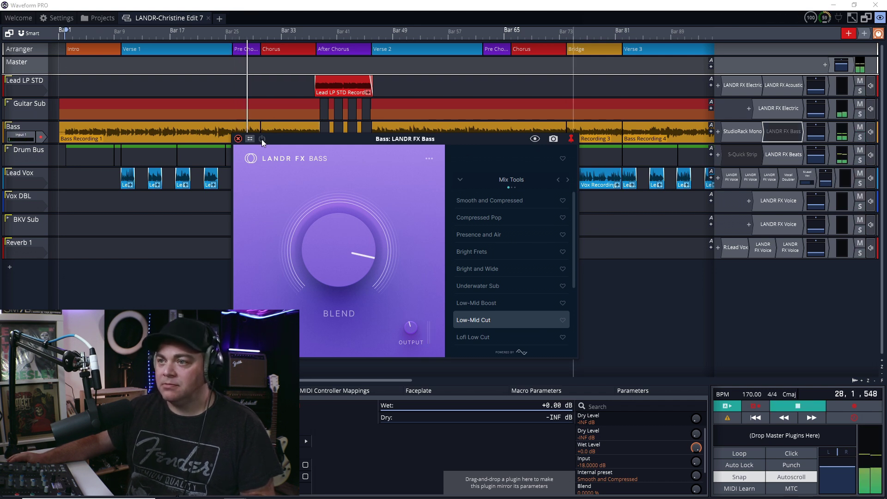
click(262, 139)
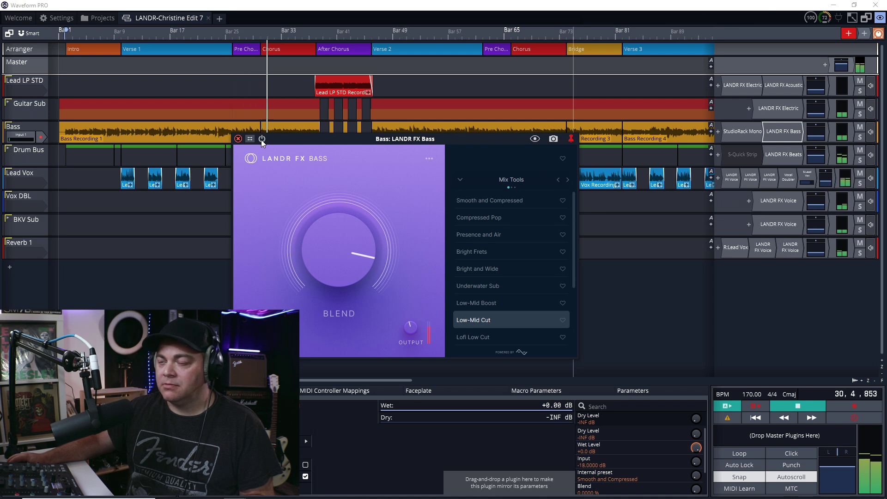
click(261, 138)
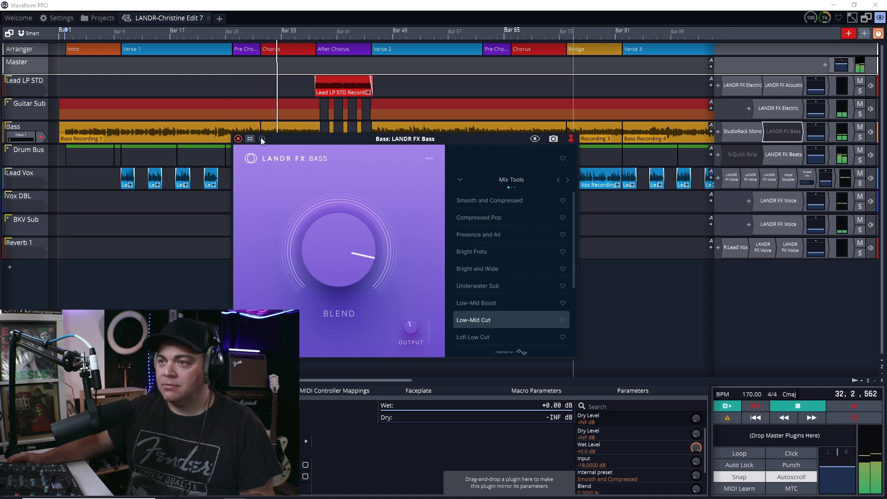
click(260, 138)
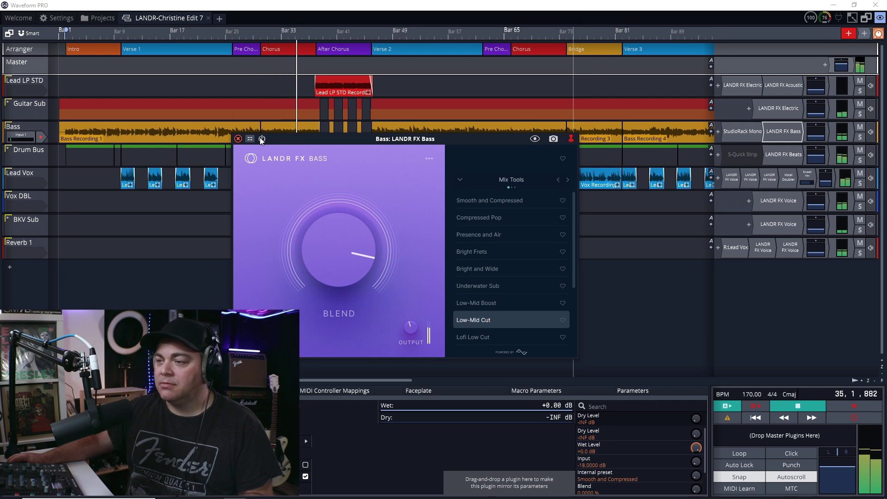
key(space)
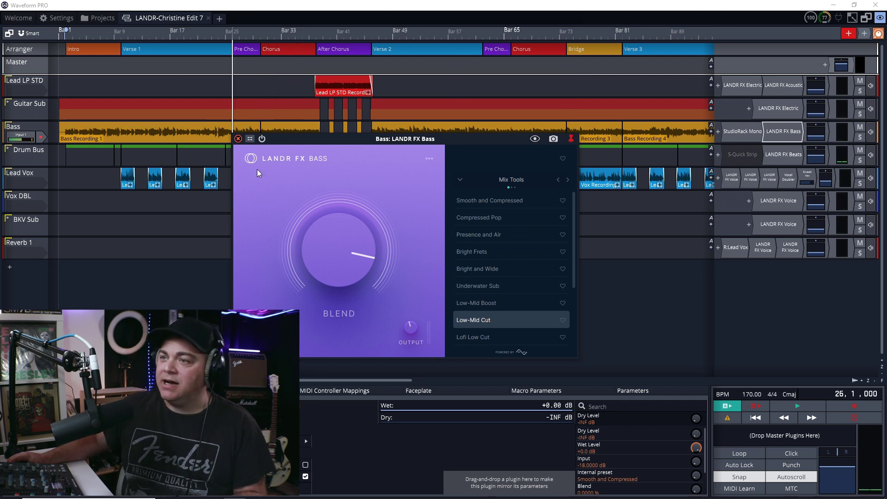
Close the LANDR FX Bass window, and solo and expand the Drum Bus to show its individual drum tracks
mouse_move(333, 222)
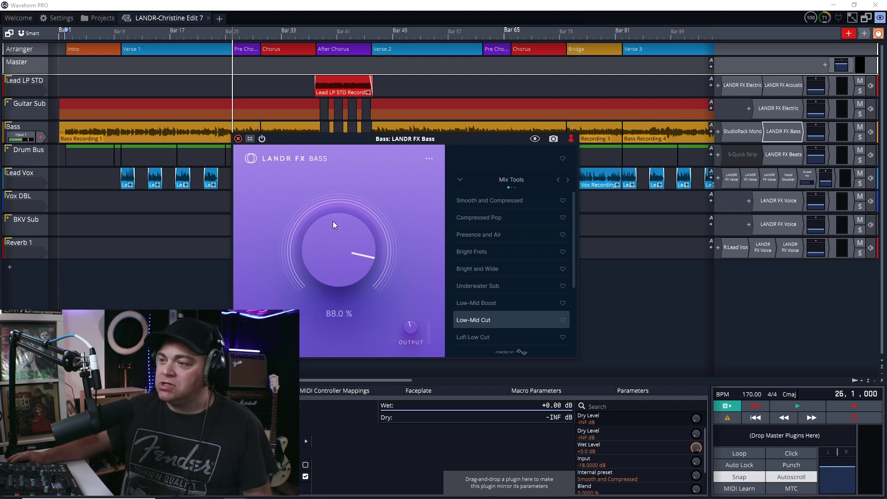
click(783, 131)
click(861, 138)
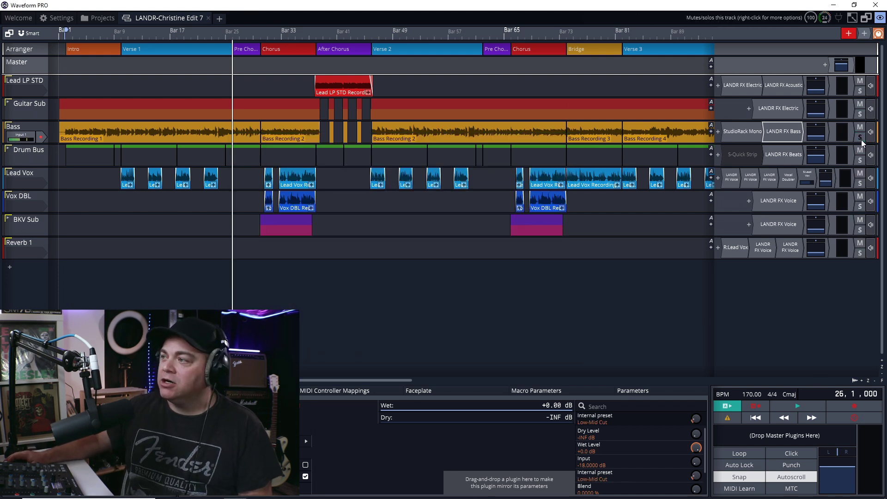
click(860, 160)
click(7, 148)
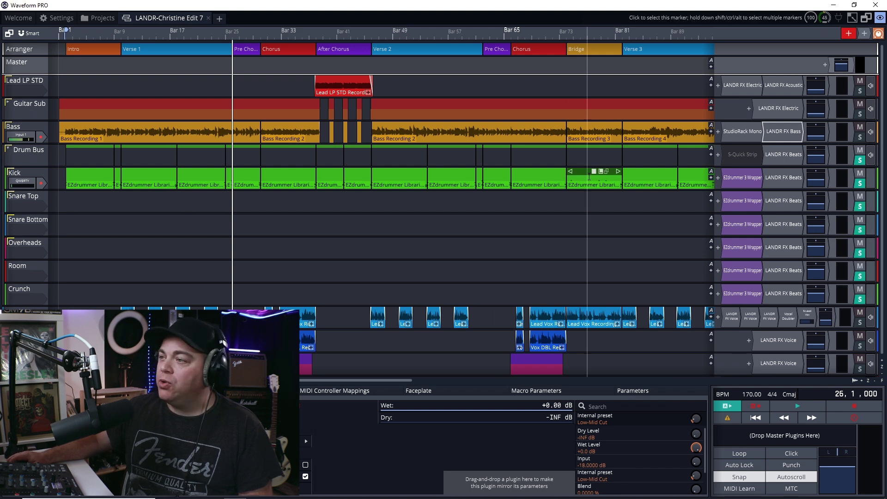
Open LANDR FX Beats on the Drum Bus and browse its preset categories, from Drumkit through Kick and Snare and back to Drumkit
click(790, 159)
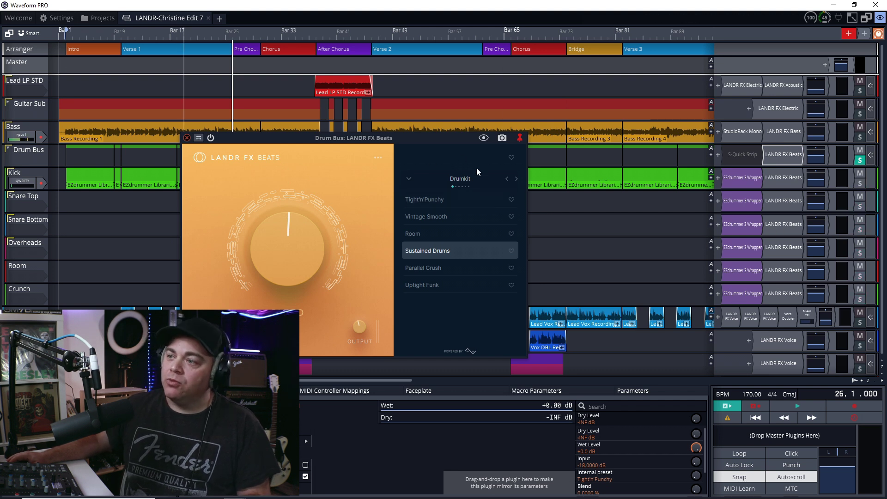
click(518, 178)
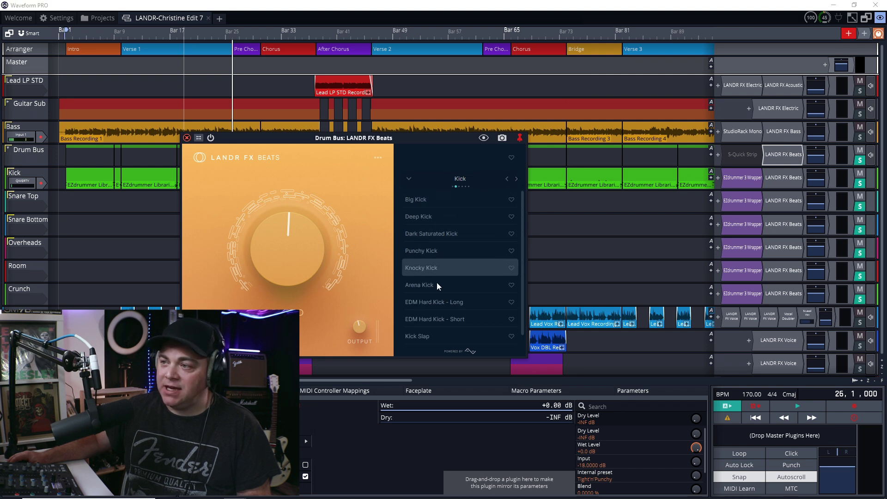
click(517, 179)
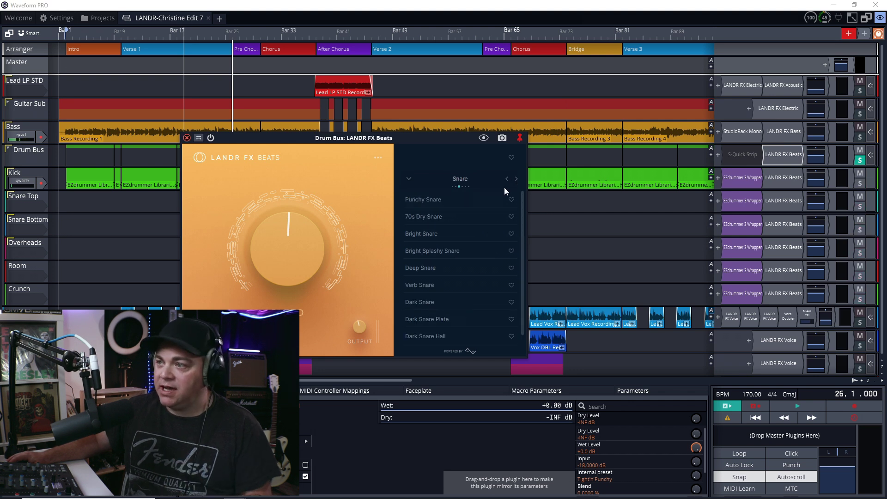
click(517, 179)
click(516, 179)
click(517, 179)
click(517, 179)
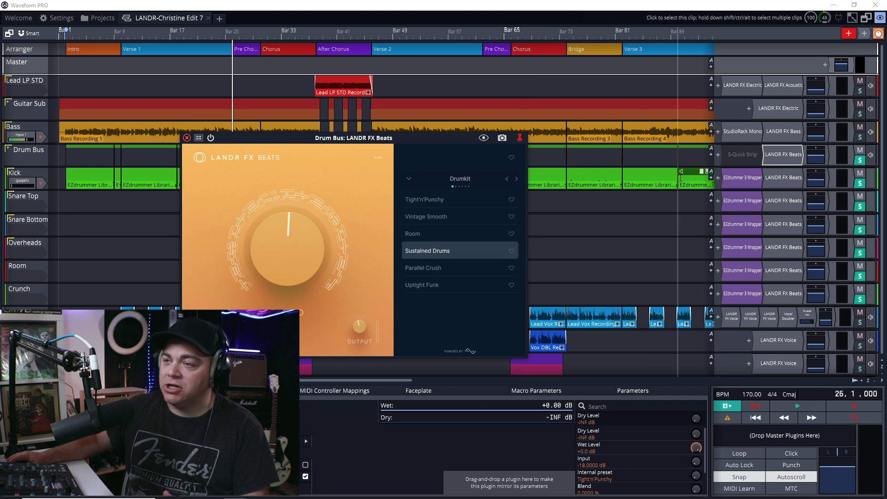
Play the soloed drums from the first Pre Chorus, comparing their sound with LANDR FX Beats bypassed and re-enabled
click(280, 3)
key(space)
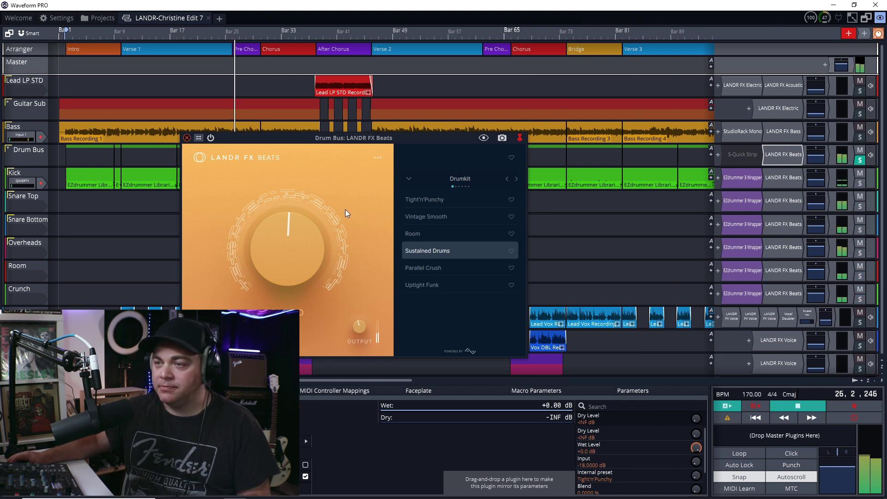
click(210, 138)
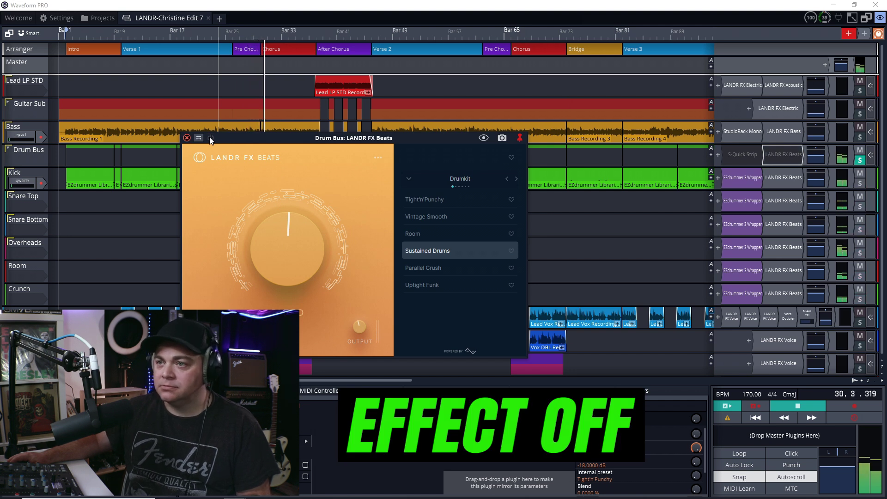
click(210, 138)
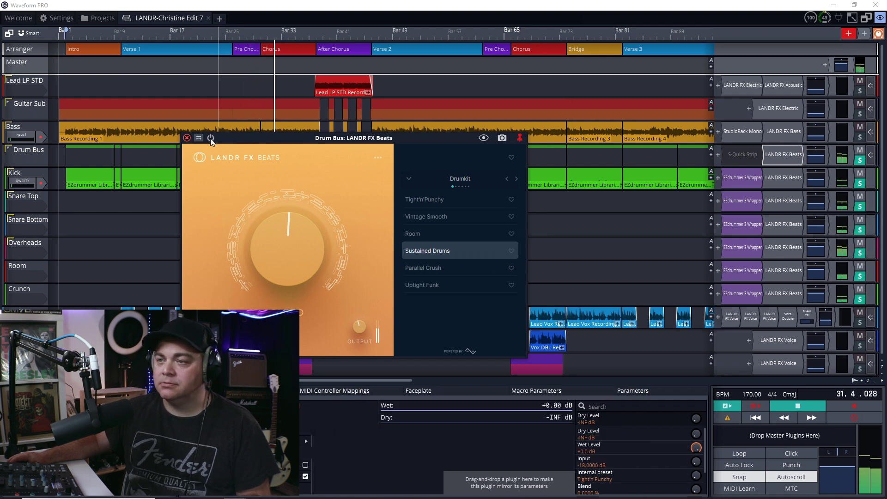
key(space)
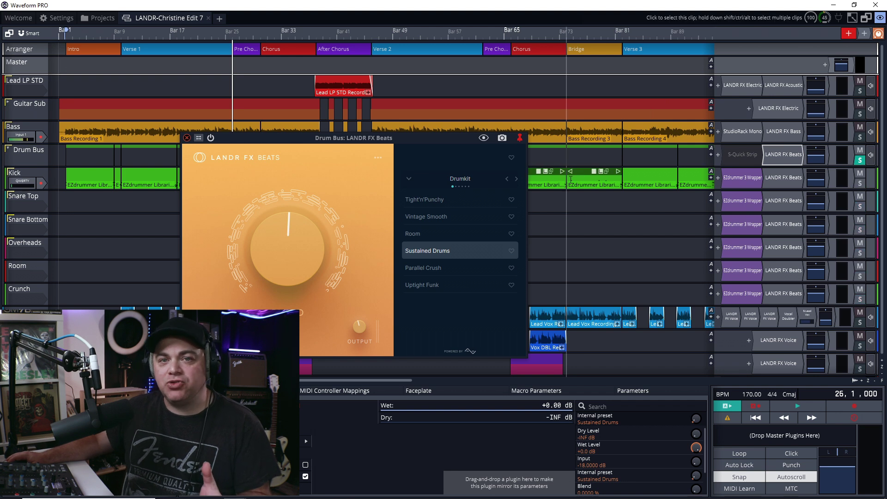
Play the full mix from Verse 1 with the Drum Bus unsoloed, bypassing and re-enabling LANDR FX Beats to compare
key(space)
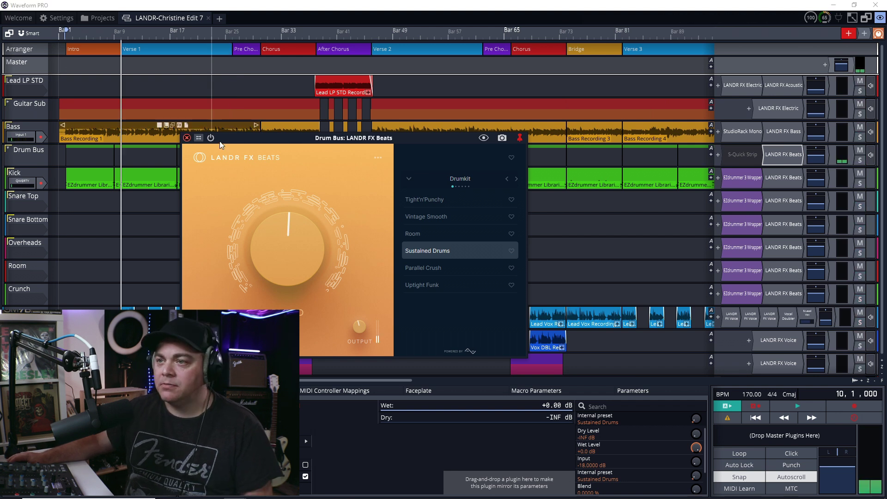
key(space)
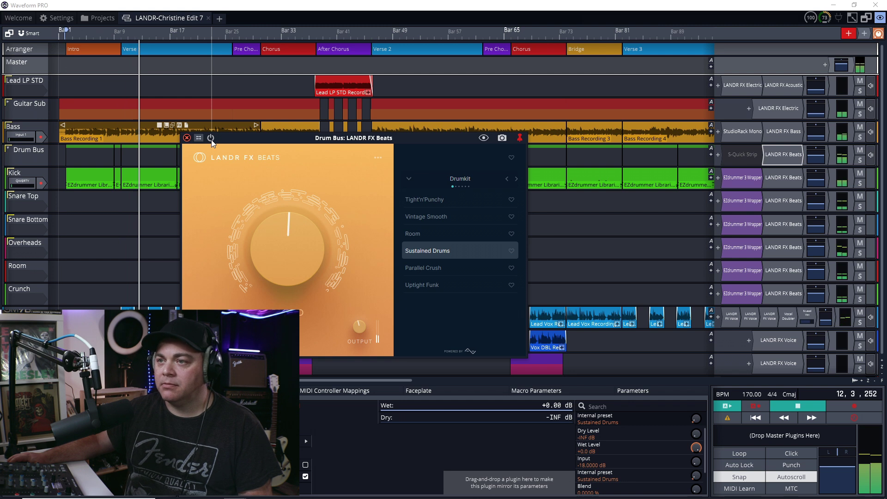
click(211, 138)
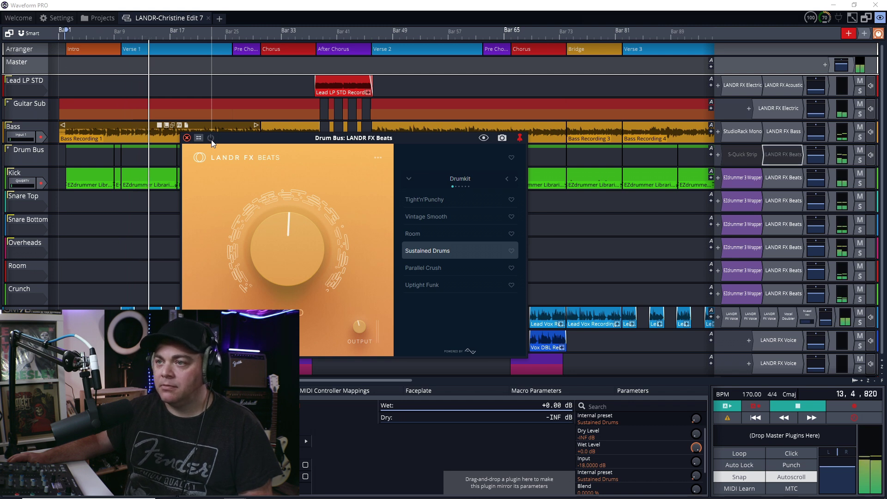
click(211, 138)
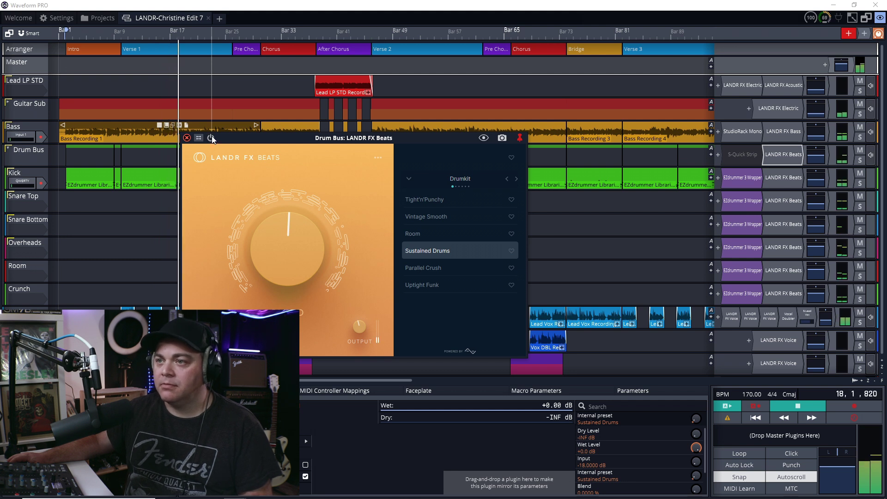
key(space)
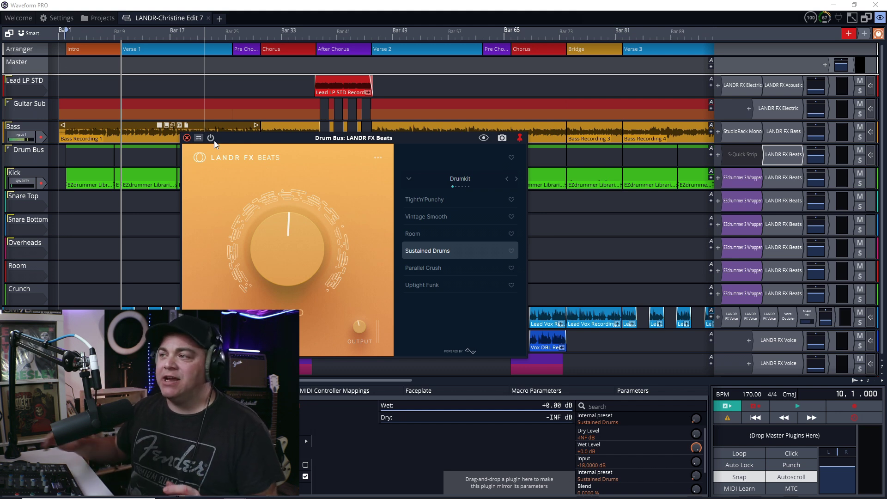
Open and enable the Drum Bus's S-Quick Strip, and play the mix from Verse 1, bypassing and re-enabling it twice to compare
double_click(741, 154)
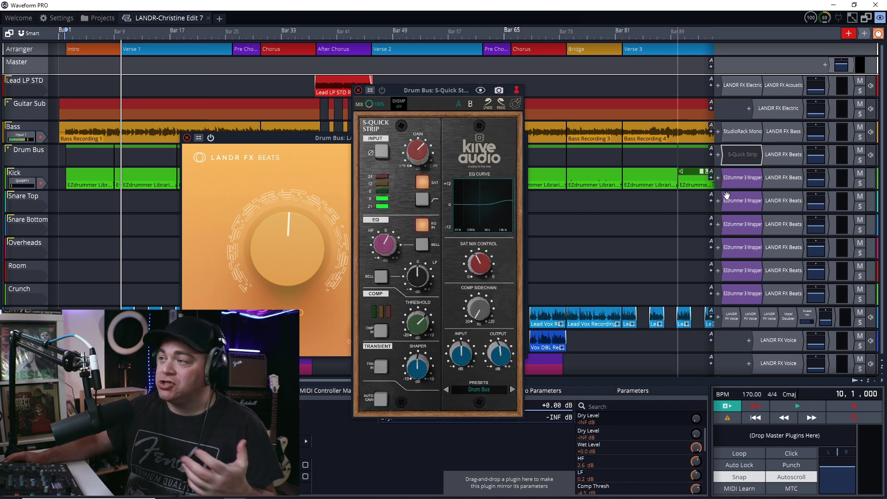
click(382, 90)
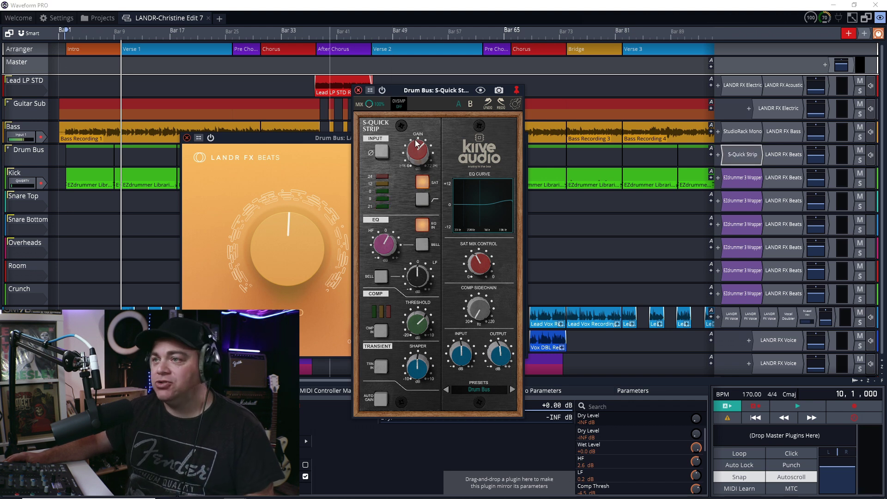
key(space)
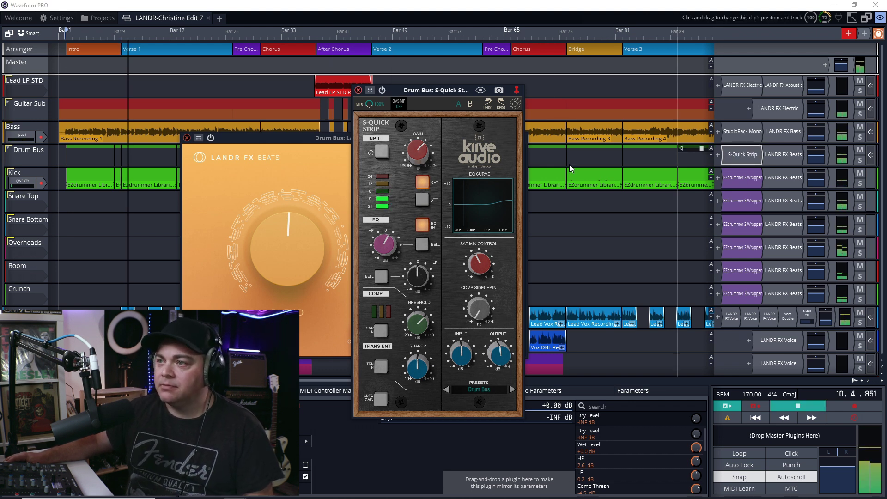
click(382, 90)
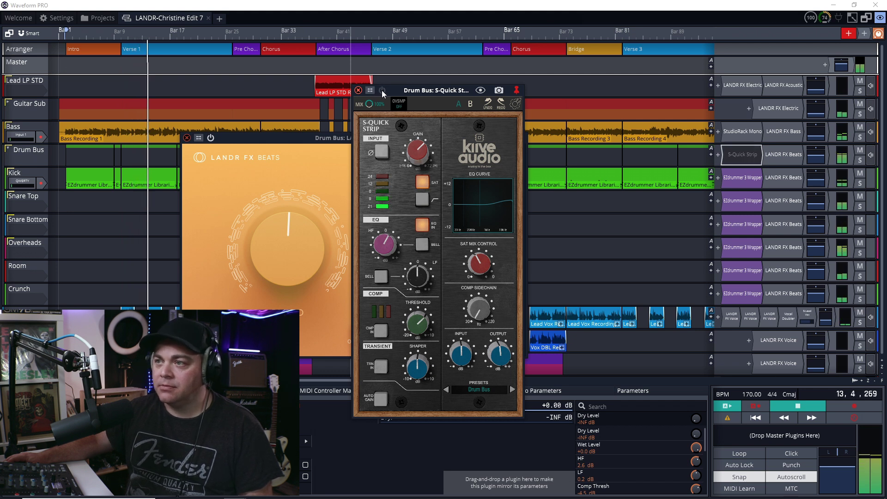
click(382, 90)
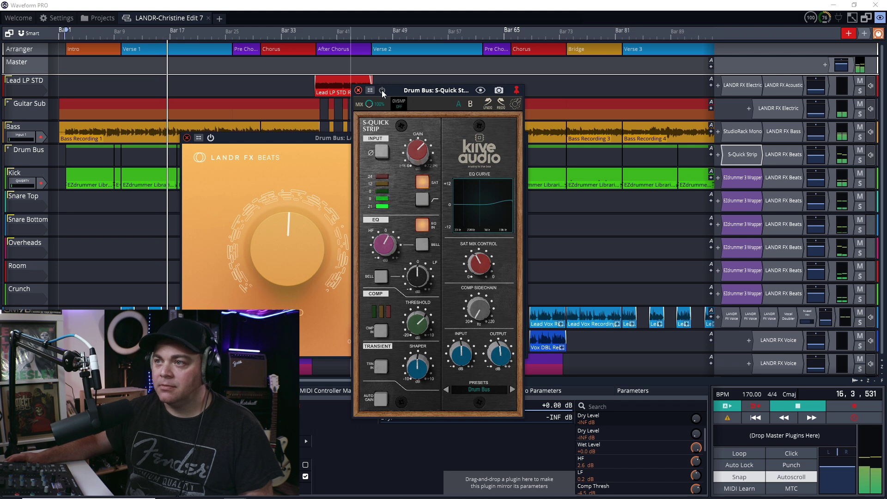
click(382, 90)
click(382, 90)
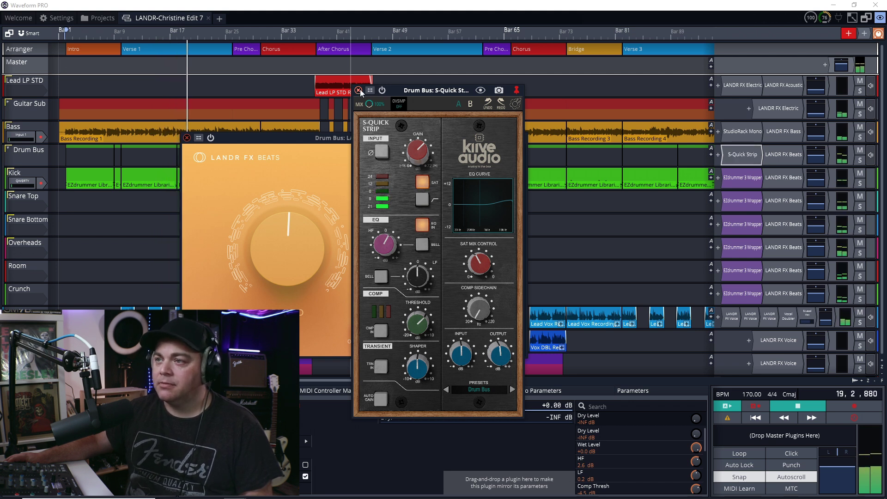
Stop playback and close both Drum Bus plugin windows, leaving the bus collapsed with its S-Quick Strip bypassed
click(358, 90)
click(187, 138)
key(space)
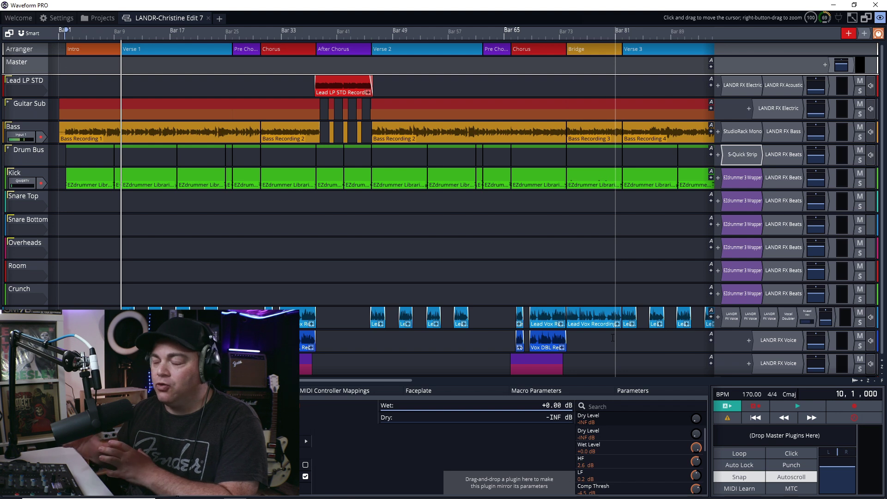
click(731, 155)
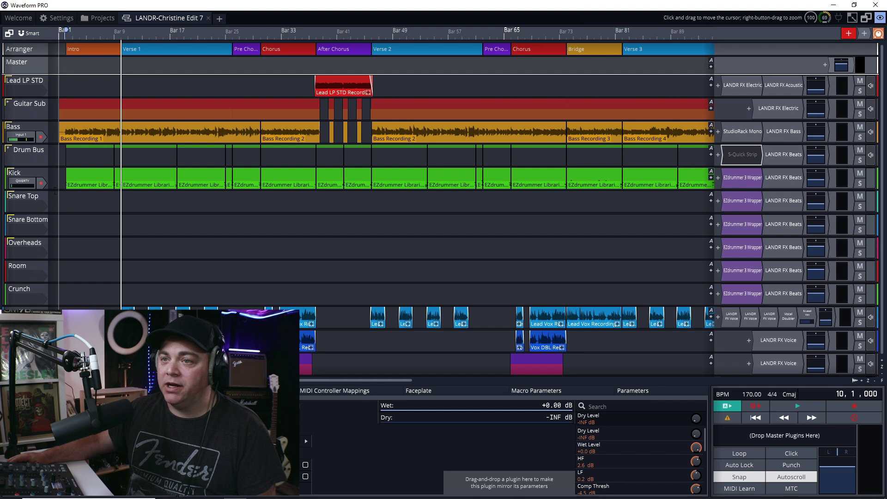
click(8, 149)
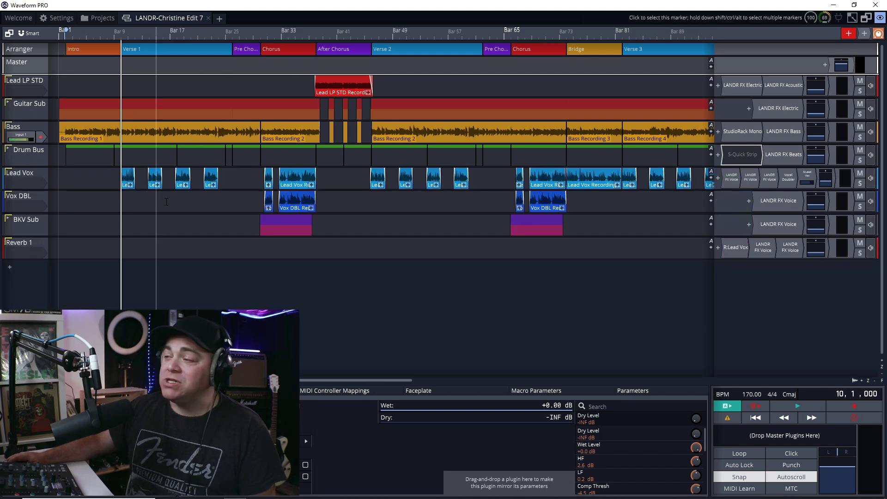
Open the Lead Vox track's first LANDR FX Voice, and bypass the second and third instances, closing their windows
double_click(730, 178)
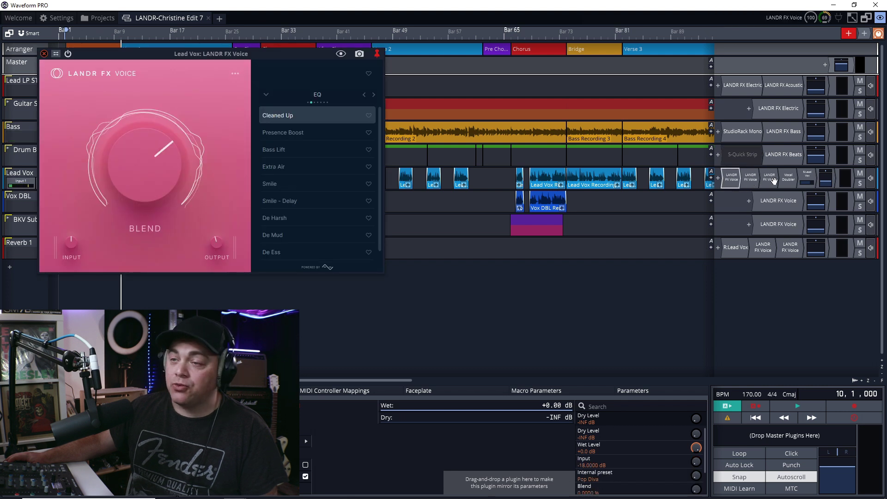
click(750, 179)
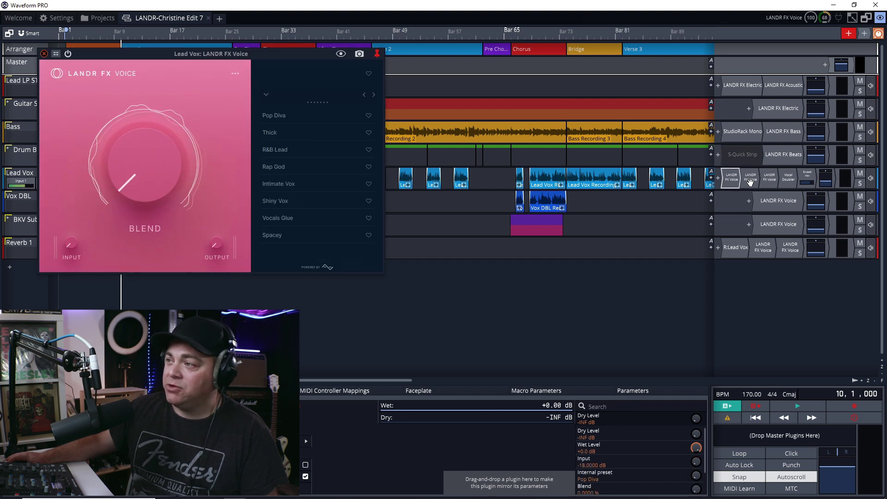
click(68, 54)
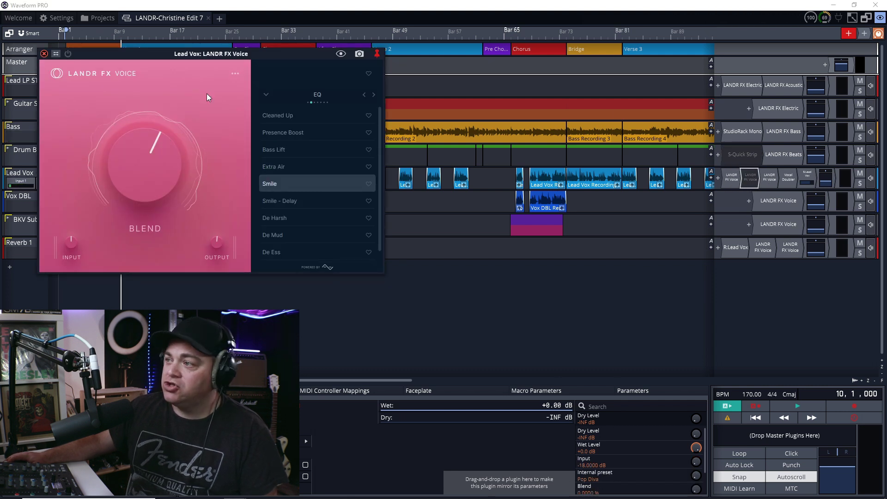
click(763, 179)
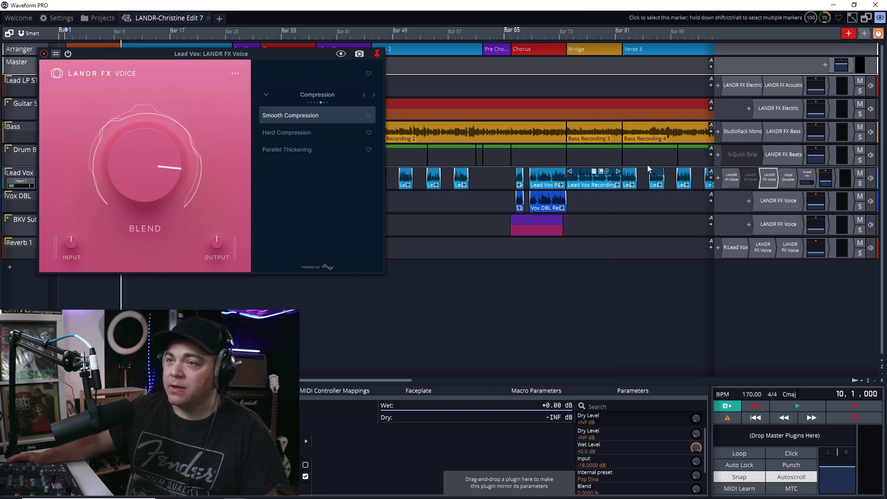
click(66, 54)
click(44, 54)
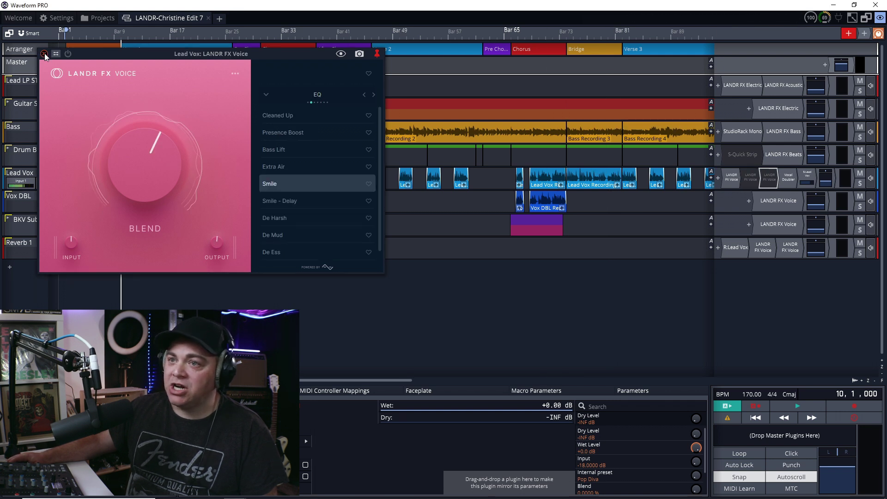
click(44, 54)
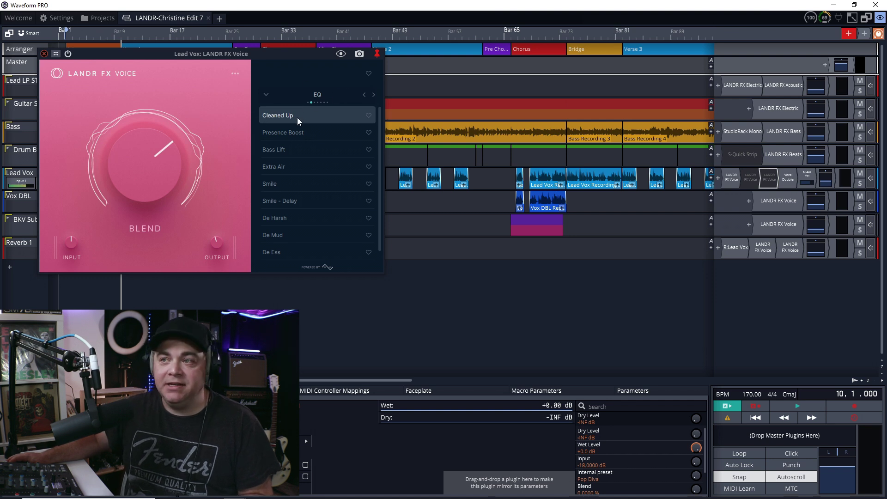
Solo Lead Vox and play it from the first Chorus, comparing its sound with the Cleaned Up LANDR FX Voice bypassed and re-enabled
click(860, 183)
drag(220, 53, 366, 107)
key(space)
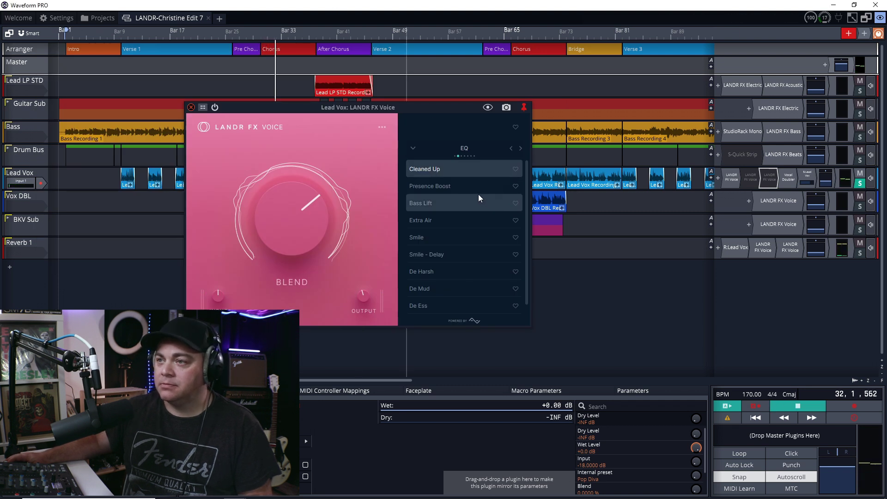
click(214, 107)
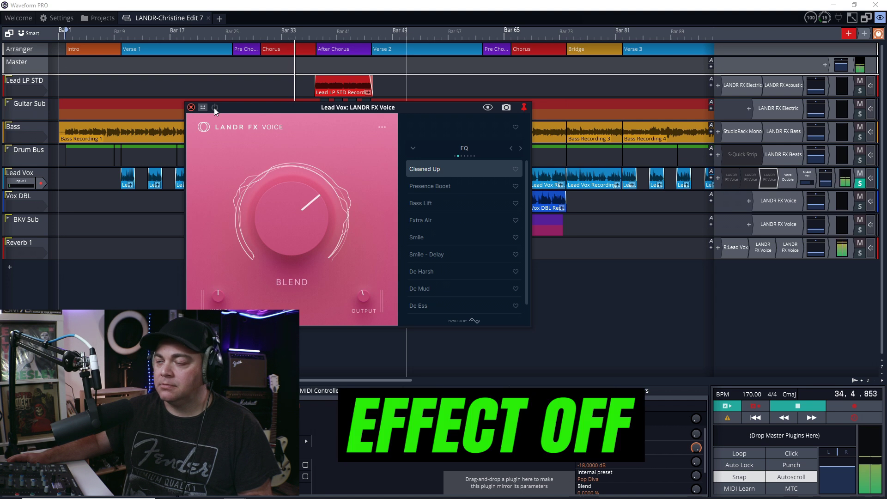
click(214, 107)
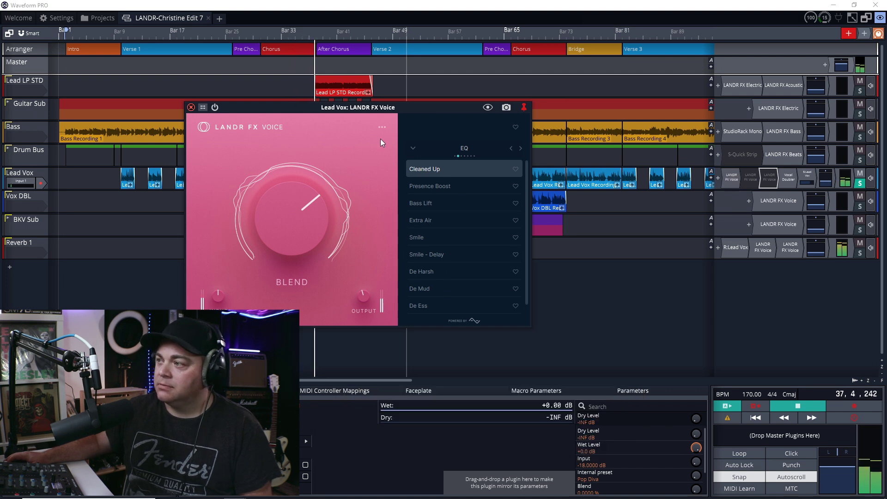
key(space)
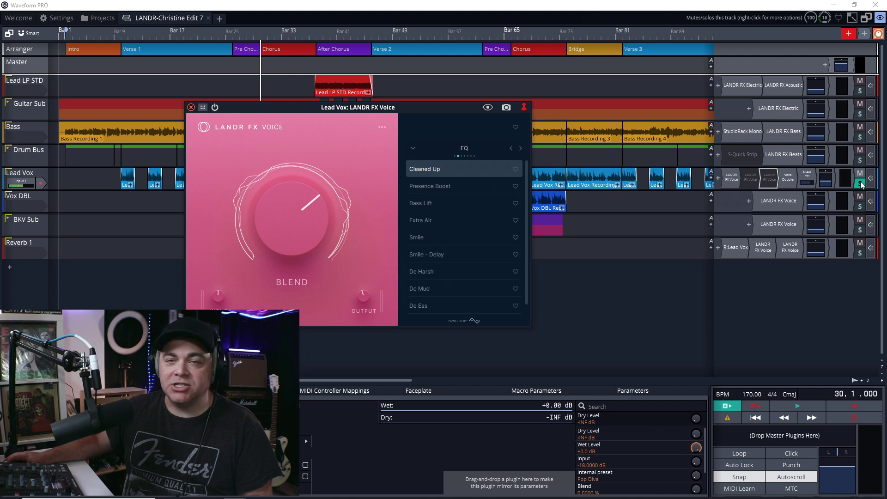
Unsolo Lead Vox and play the mix from the first Chorus, comparing the Cleaned Up LANDR FX Voice bypassed and re-enabled, and close it
key(space)
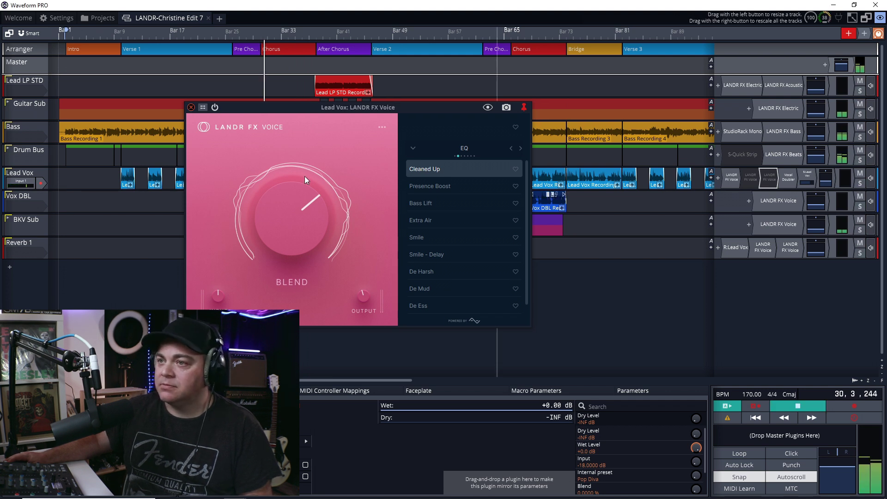
click(215, 108)
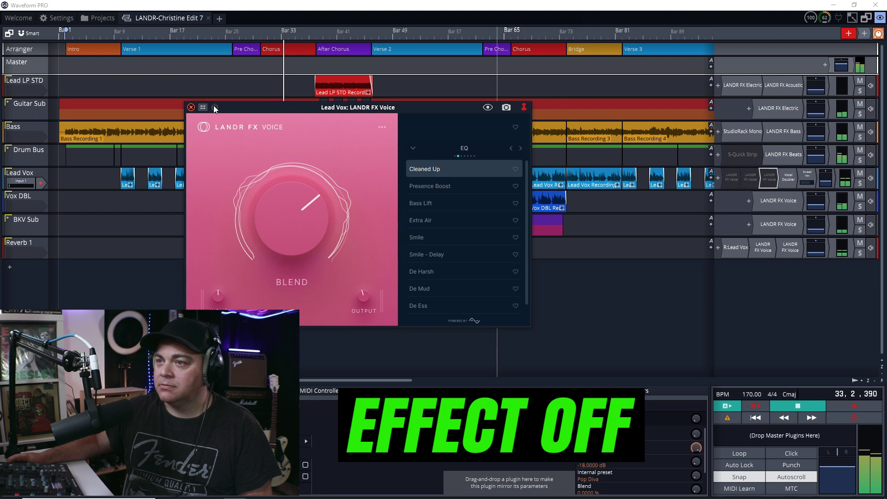
click(215, 108)
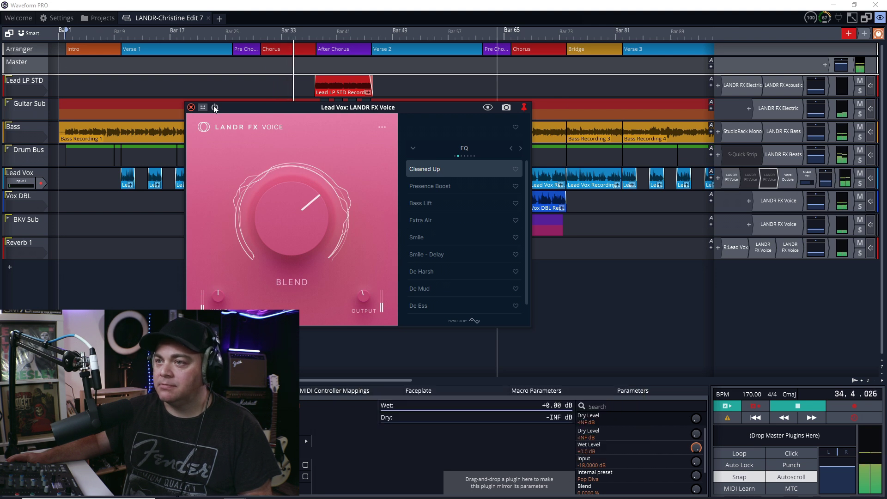
key(space)
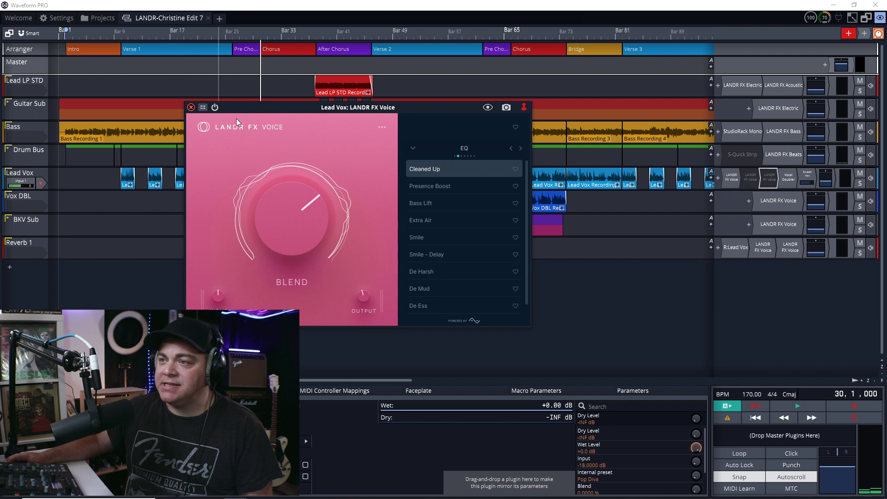
click(192, 108)
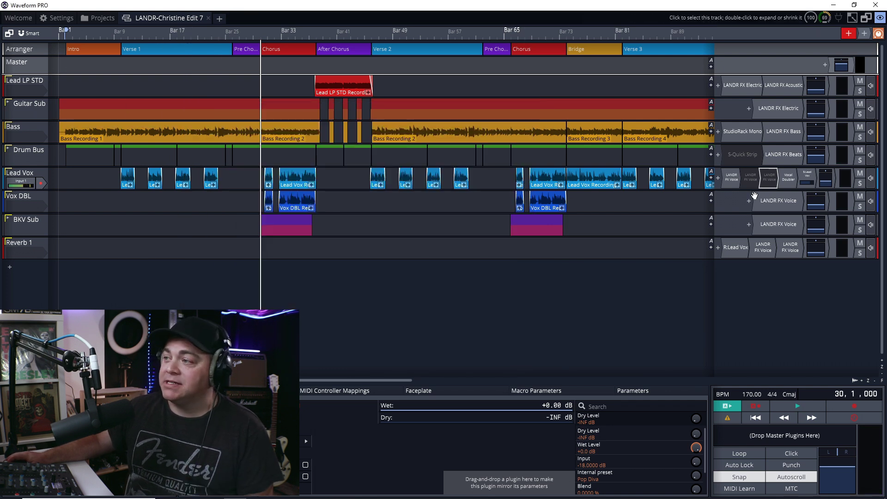
Open and enable Lead Vox's second LANDR FX Voice with the Smile preset, and compare it bypassed and re-enabled while the mix plays
double_click(750, 179)
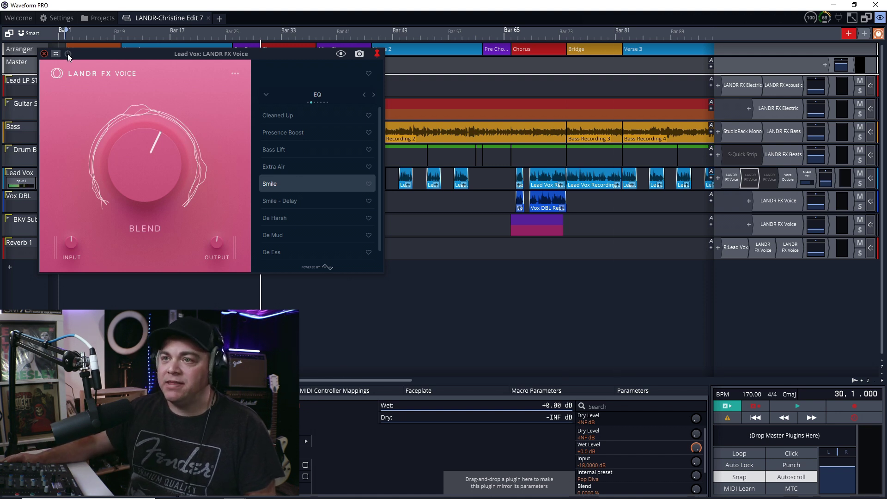
key(space)
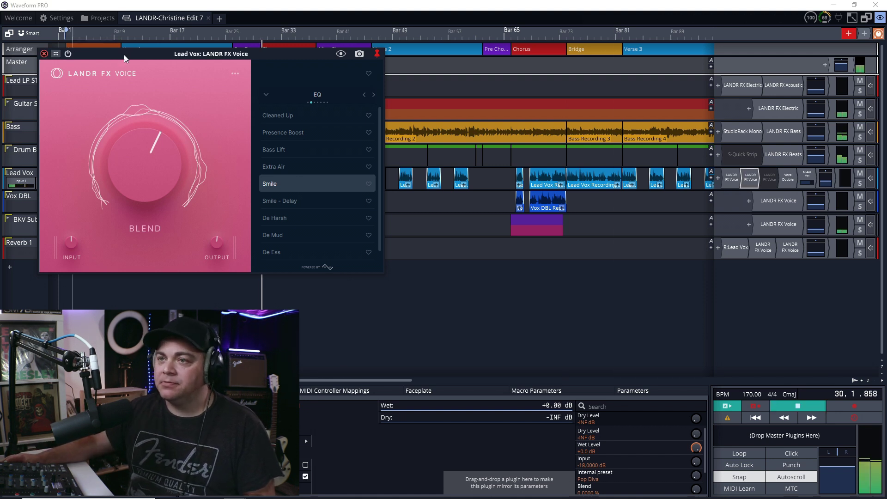
click(69, 54)
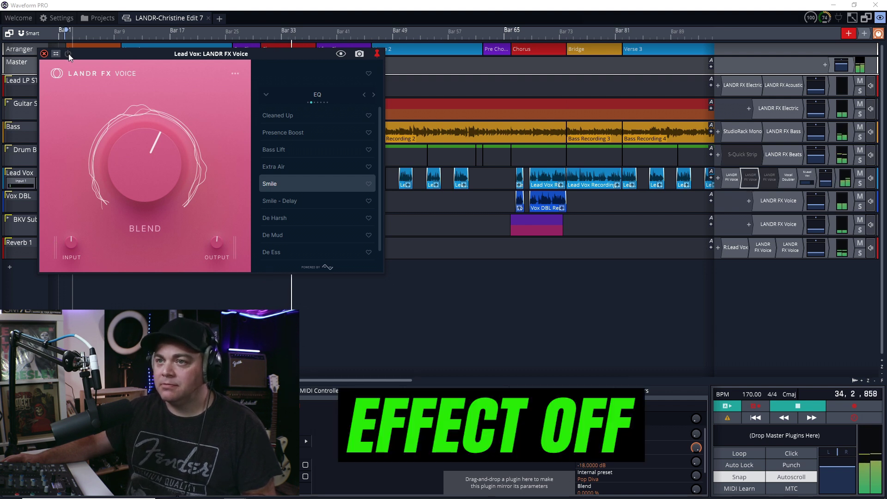
click(68, 54)
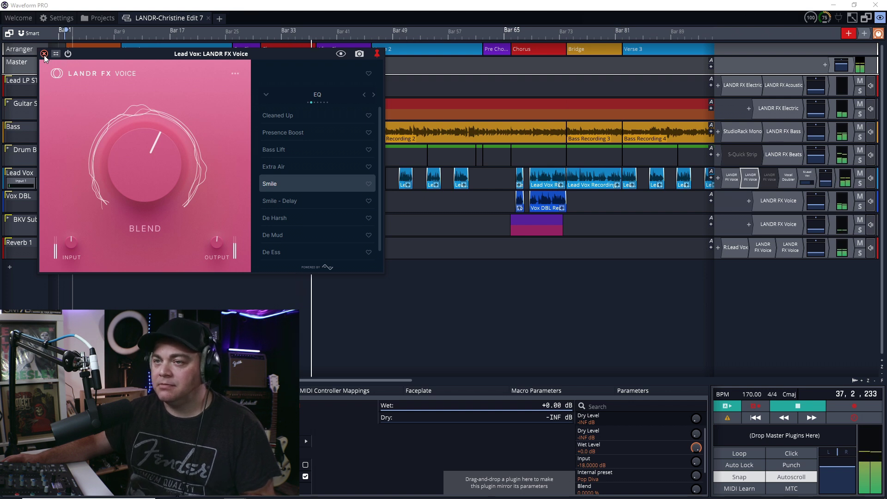
key(space)
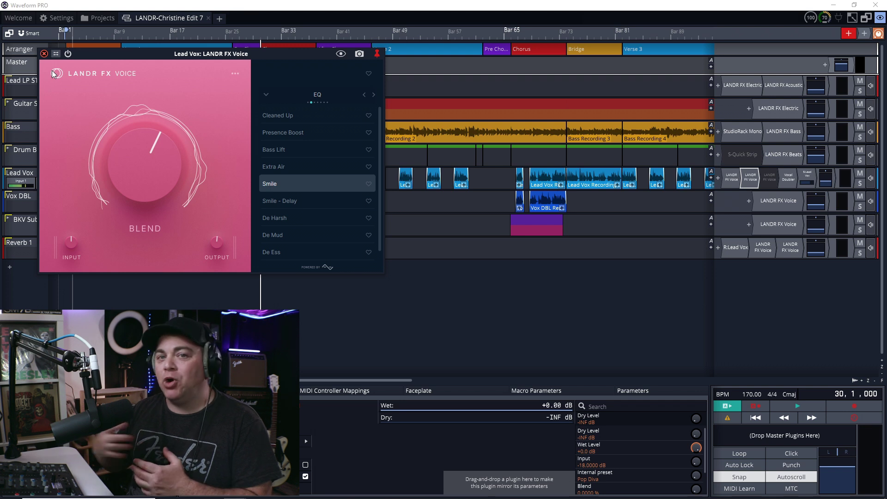
Open and enable Lead Vox's third LANDR FX Voice with Smooth Compression, and compare it bypassed and re-enabled during mix playback
click(769, 180)
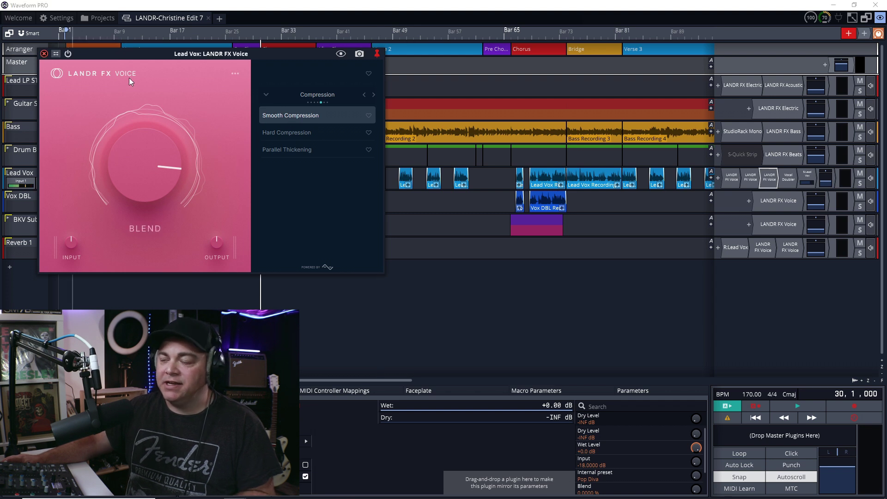
key(space)
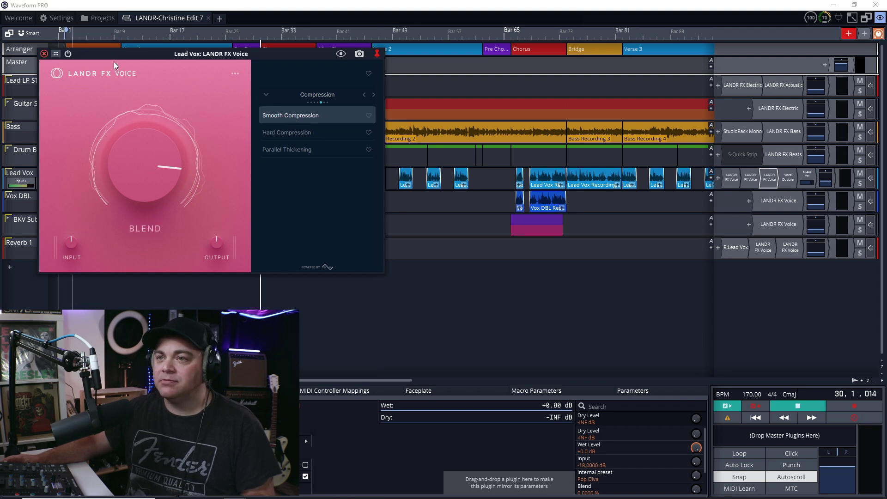
click(68, 54)
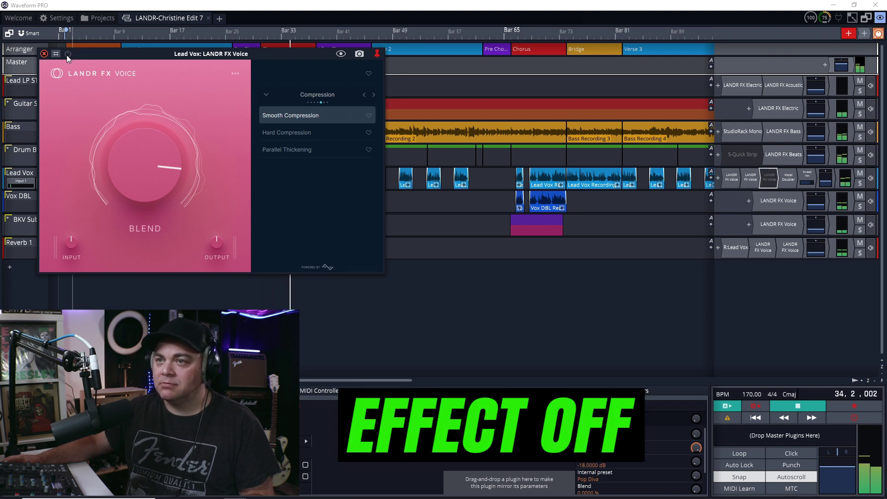
click(68, 53)
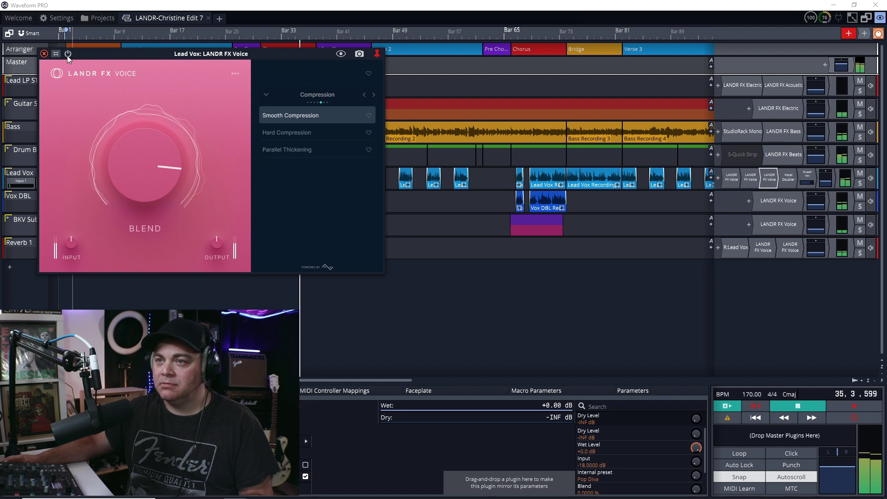
key(space)
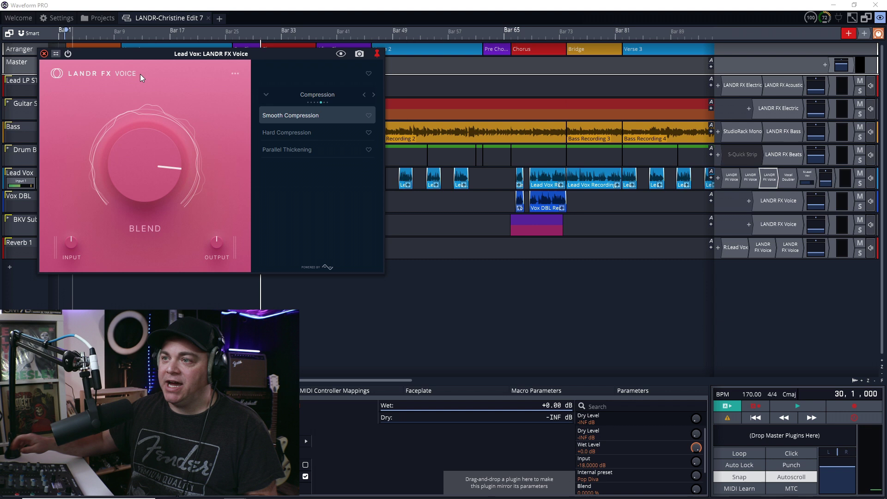
Browse the plugin's Saturation, FX and Vocals preset categories without changing the preset, and close its window
click(372, 93)
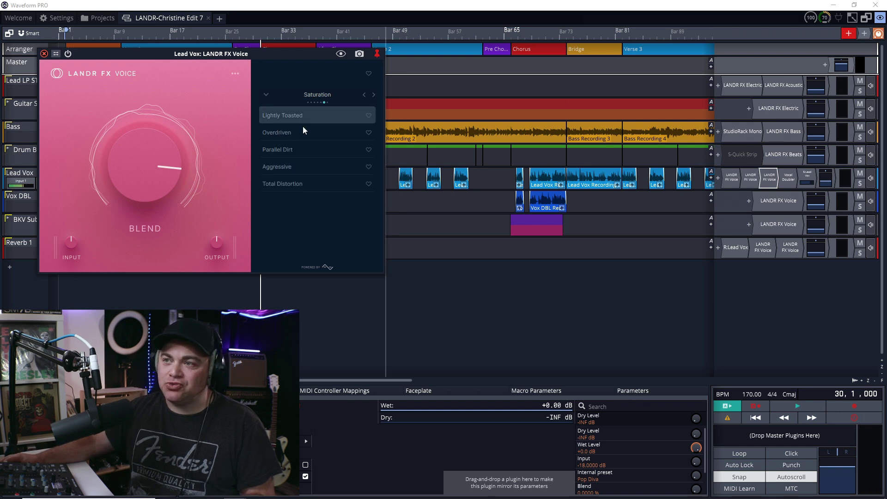
click(373, 94)
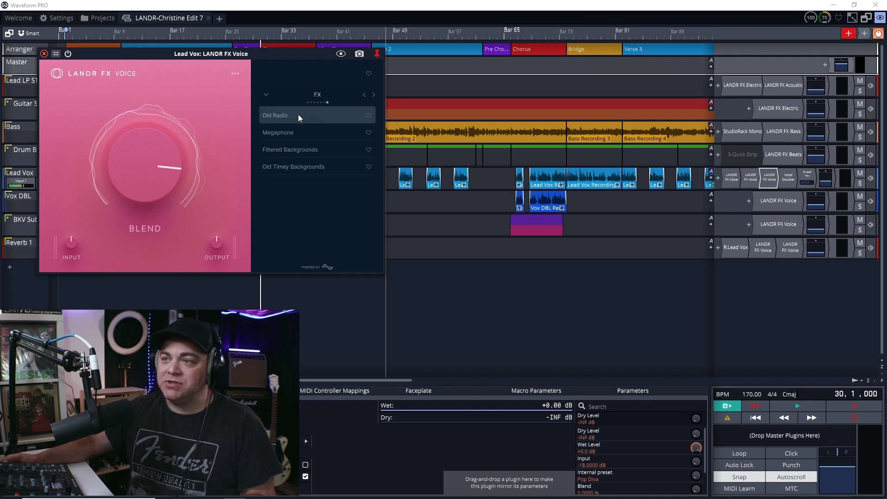
click(375, 94)
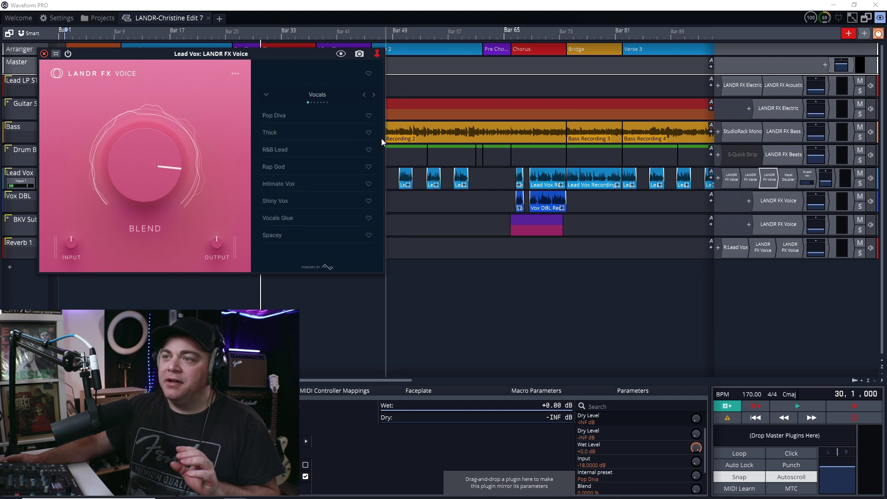
click(374, 94)
mouse_move(119, 140)
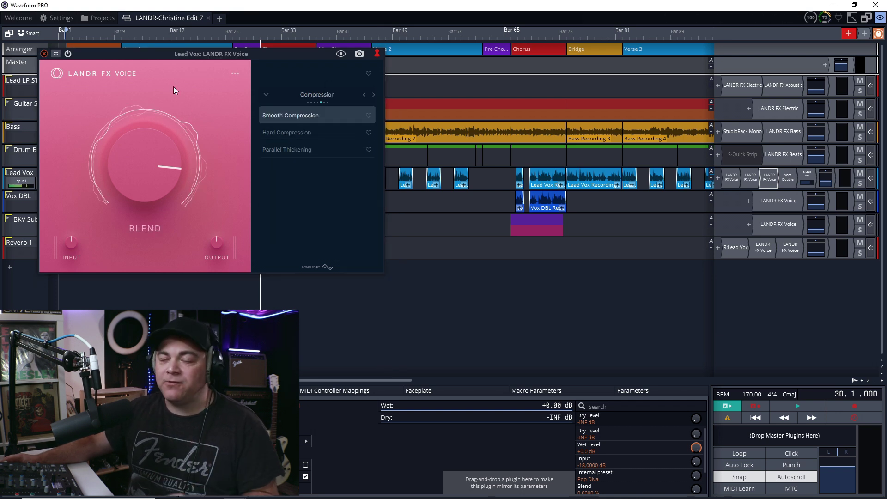
click(44, 53)
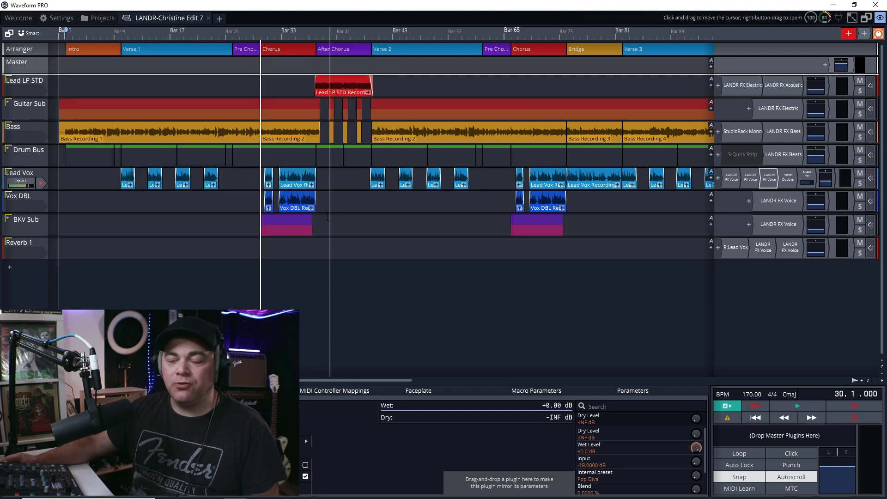
Open Vox DBL's Overdriven LANDR FX Voice, solo the track, and play from the first Chorus, comparing the effect bypassed and re-enabled
double_click(795, 203)
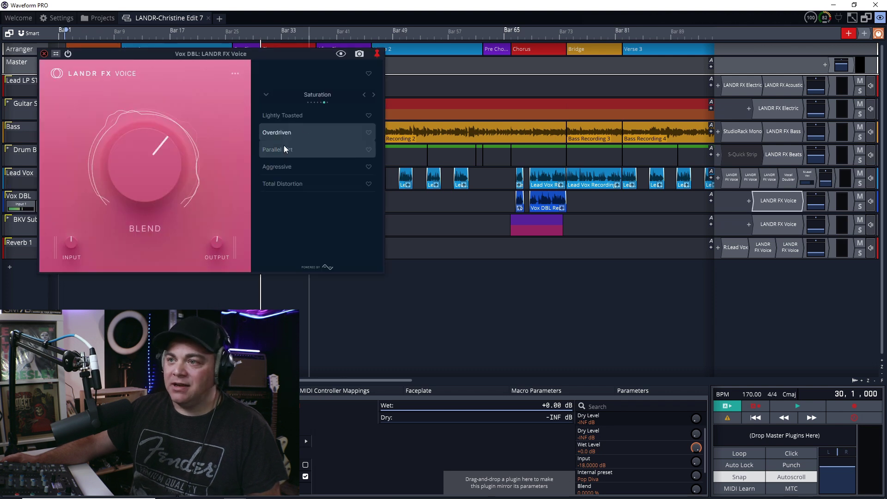
click(859, 208)
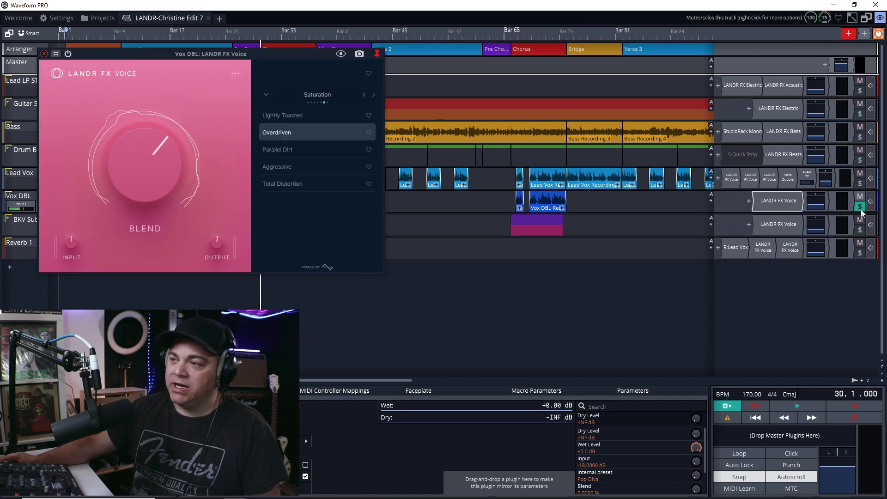
key(space)
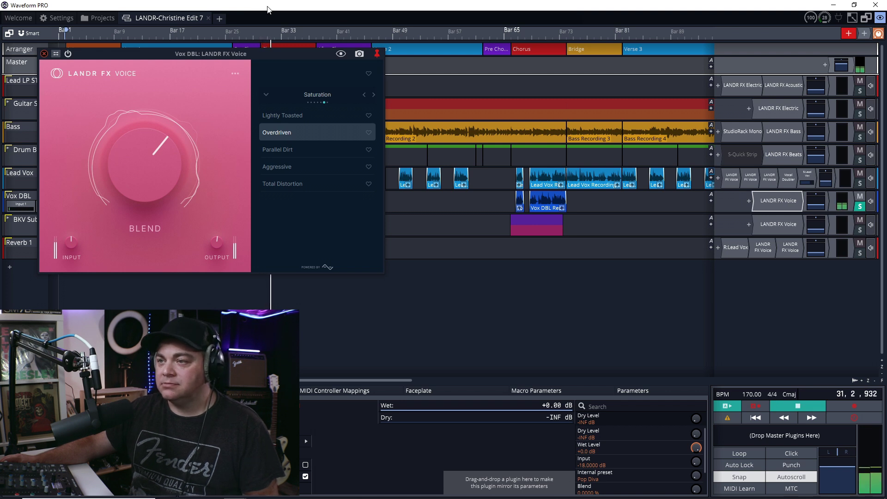
click(68, 53)
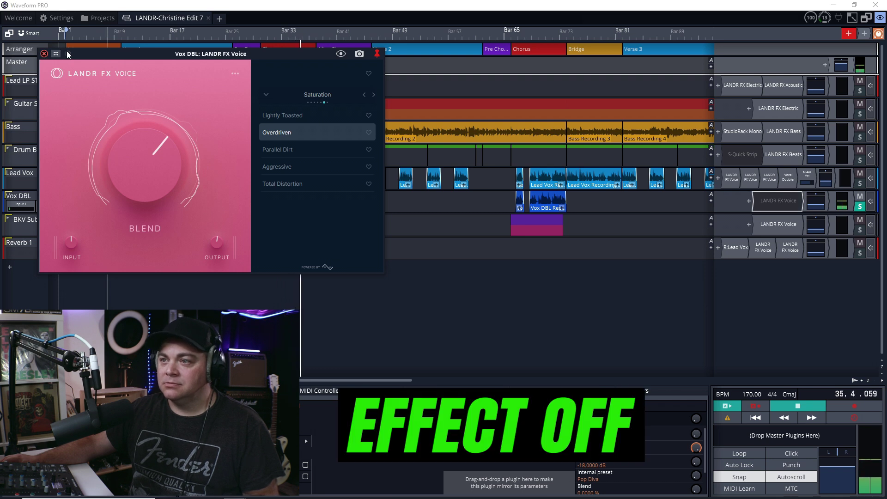
click(67, 51)
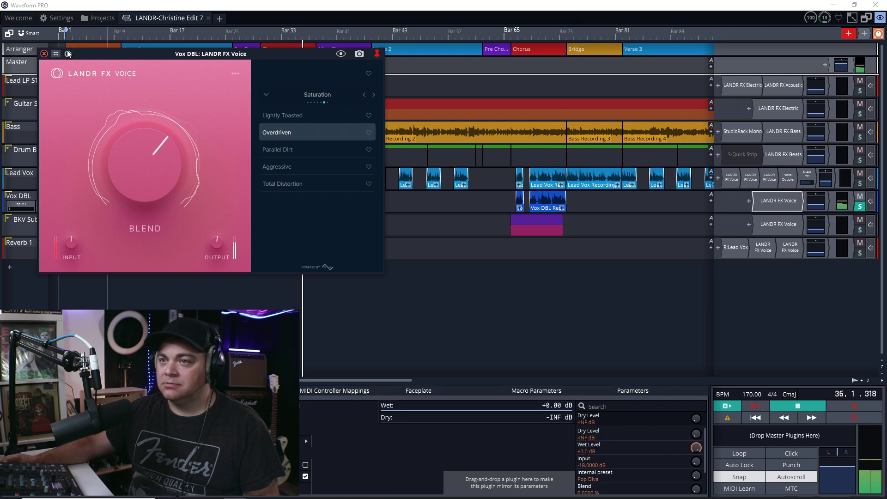
Close Vox DBL's plugin window, stop playback and unsolo the track
click(44, 54)
key(space)
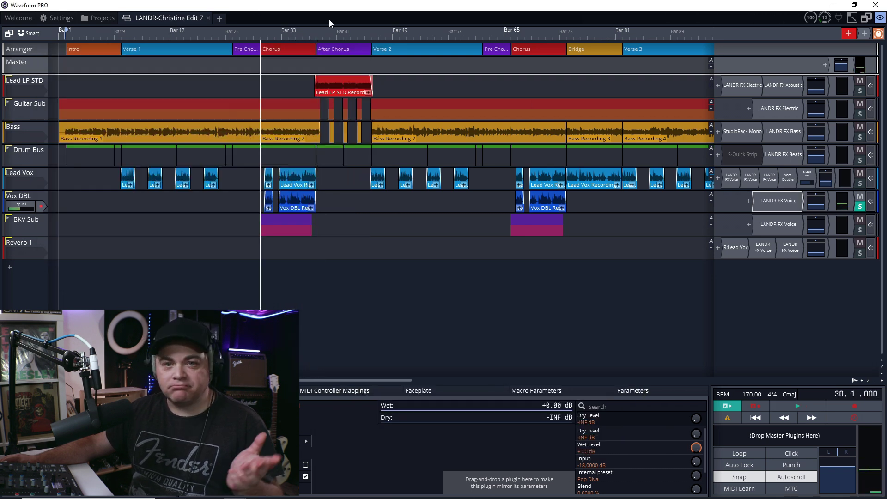
click(860, 205)
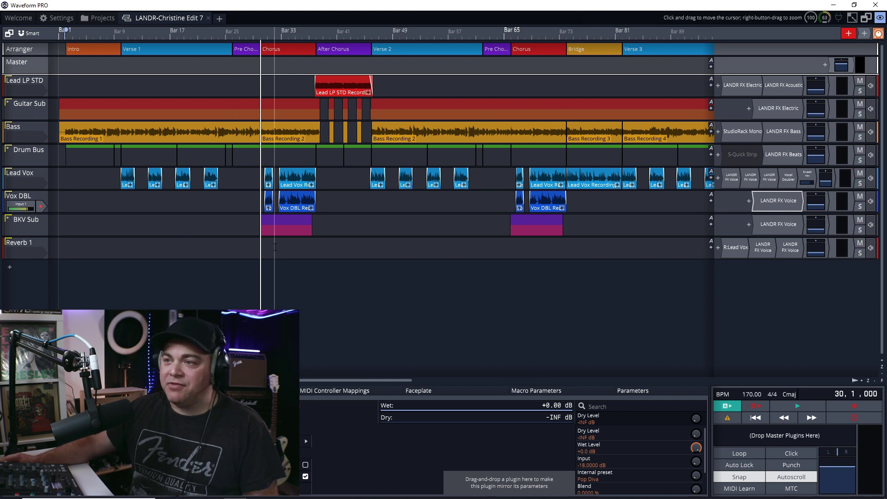
Briefly expand BKV Sub, solo it, and play from the first Chorus, comparing its Cleaned Up LANDR FX Voice bypassed and re-enabled
click(10, 220)
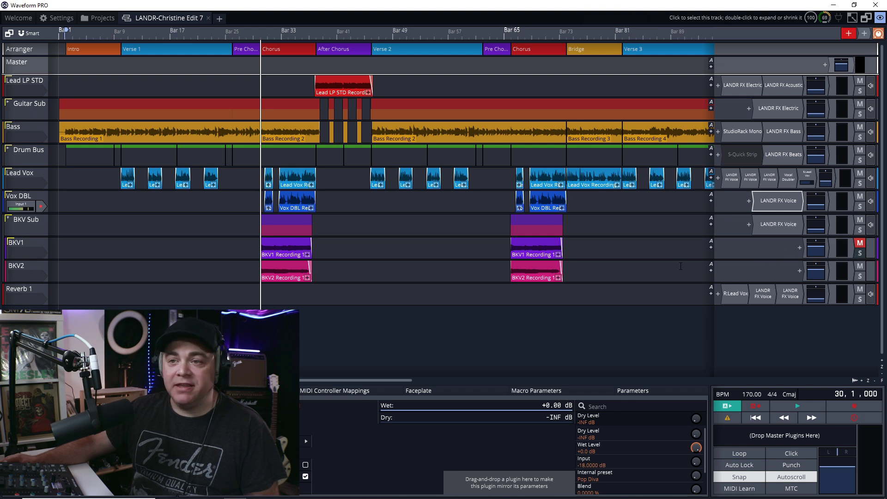
click(10, 220)
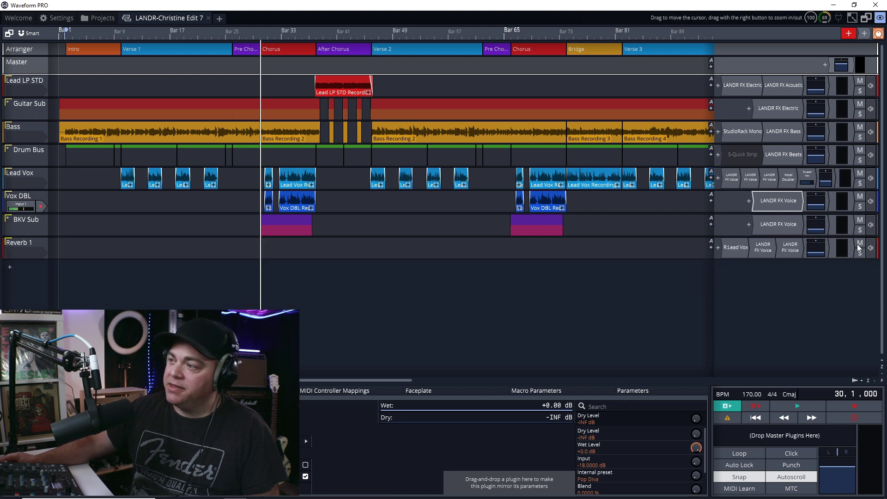
click(859, 229)
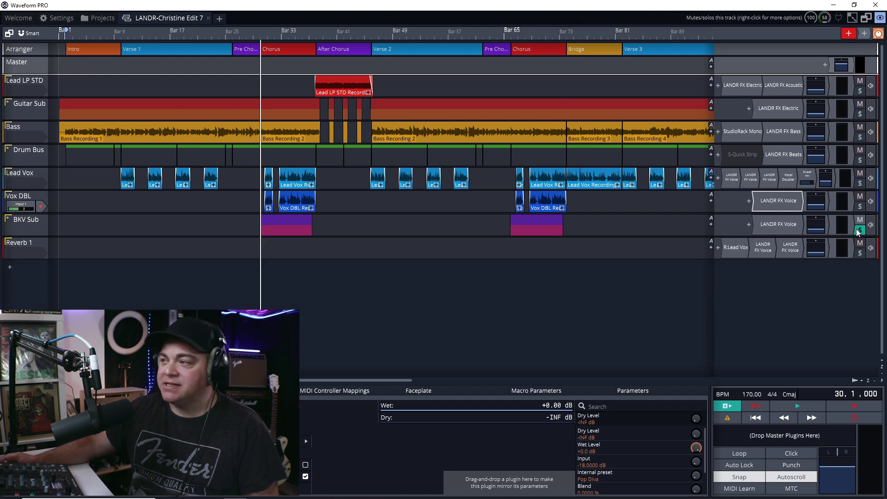
key(space)
double_click(778, 224)
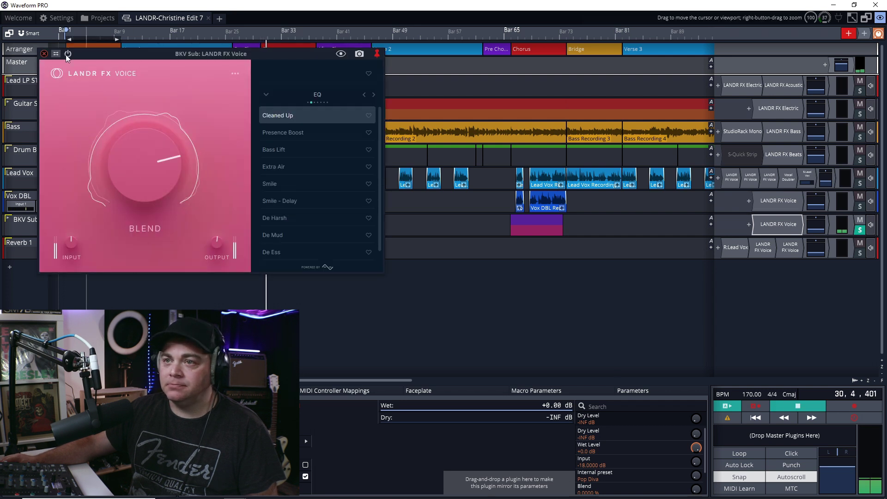
click(68, 54)
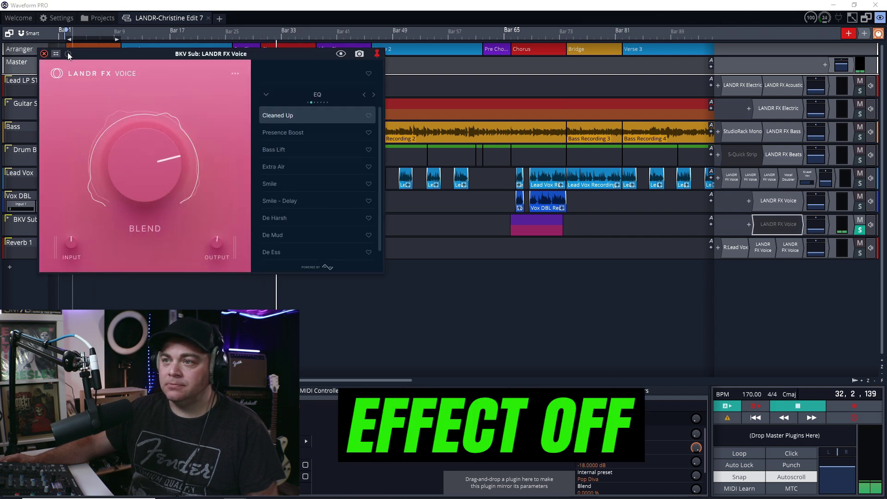
click(68, 54)
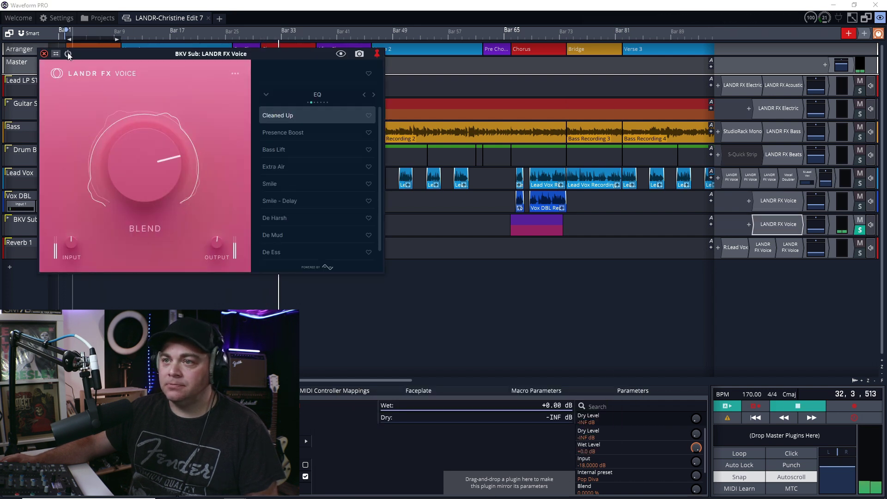
Close BKV Sub's plugin window, stop playback and unsolo the submix
click(44, 53)
key(space)
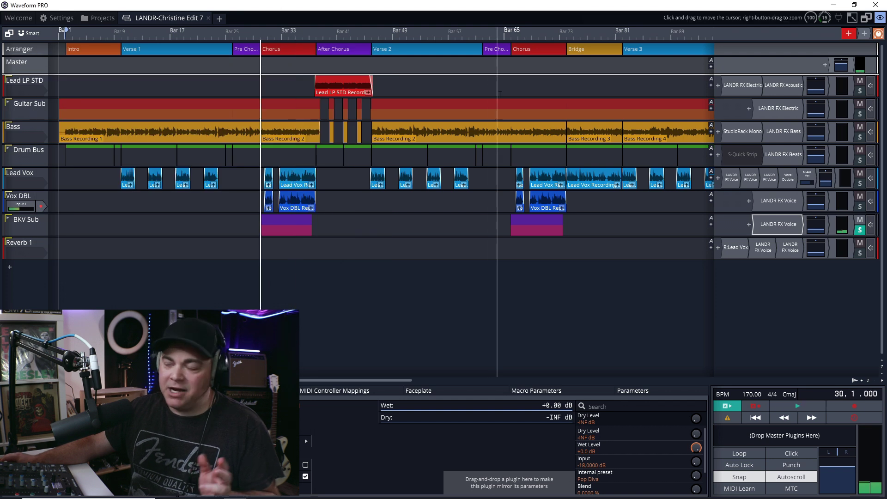
click(857, 232)
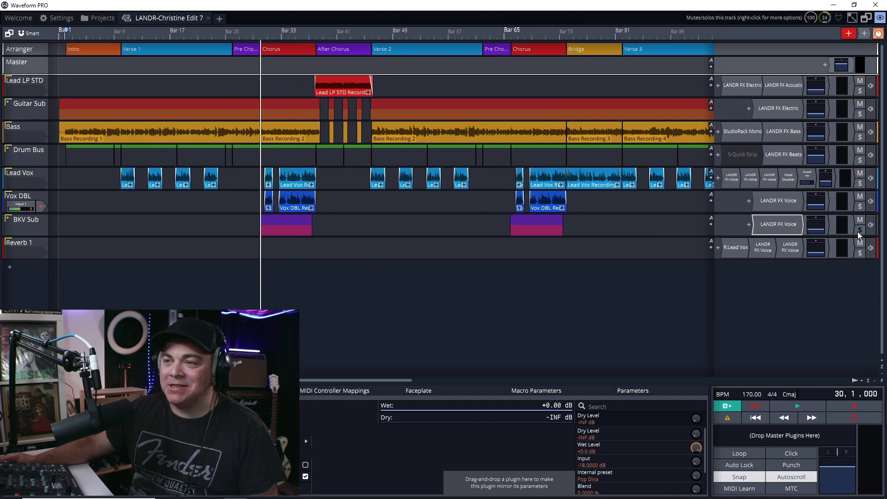
Open BKV Sub's LANDR FX Voice and play the full mix from the first Chorus, comparing the effect bypassed and re-enabled before closing it
double_click(778, 225)
key(space)
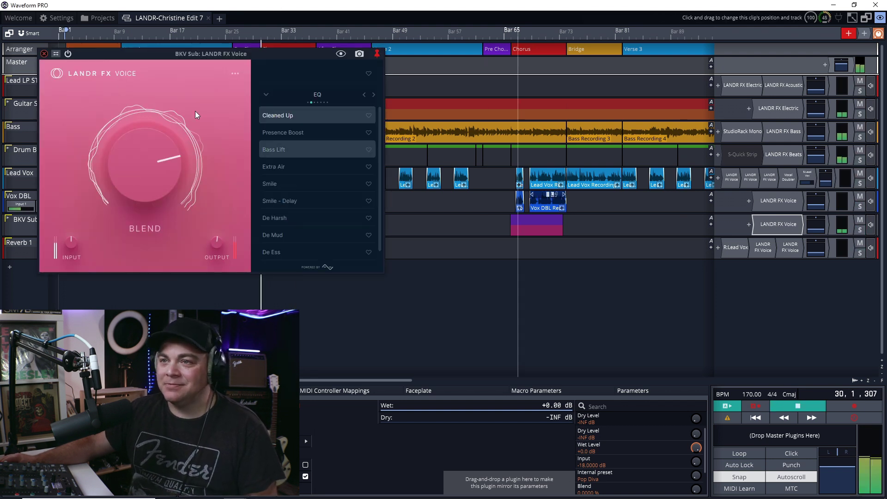
click(68, 54)
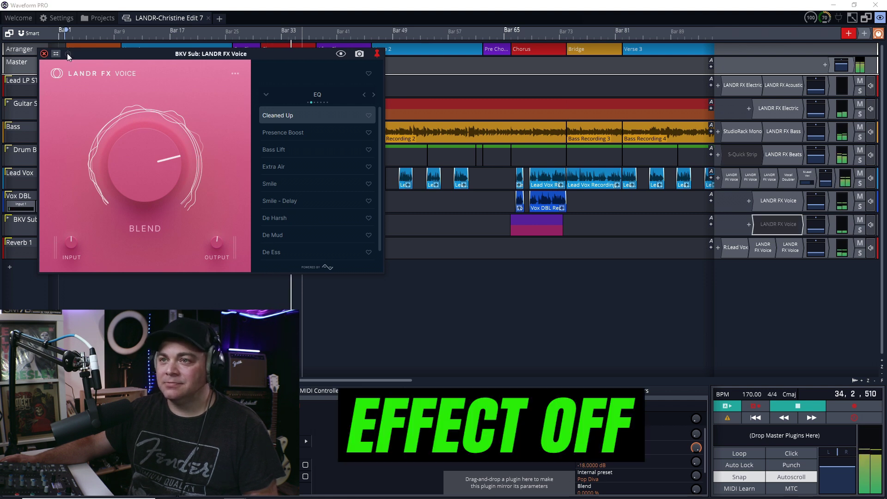
click(67, 53)
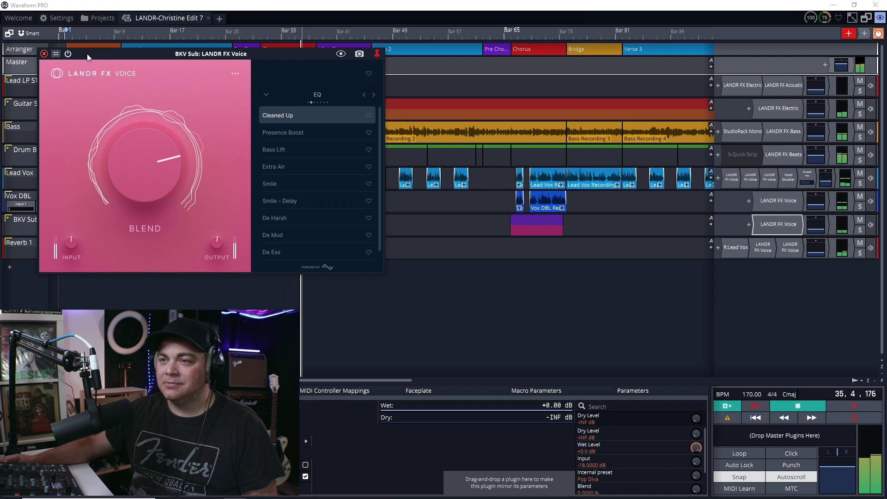
key(space)
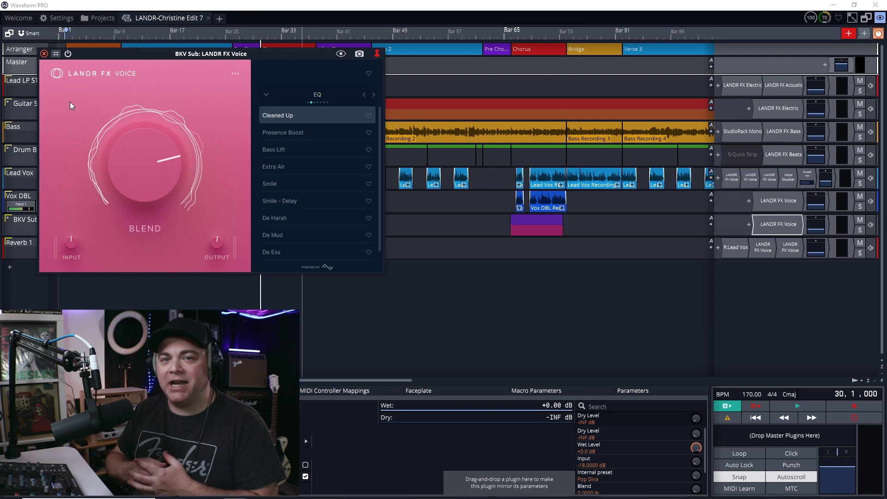
key(Escape)
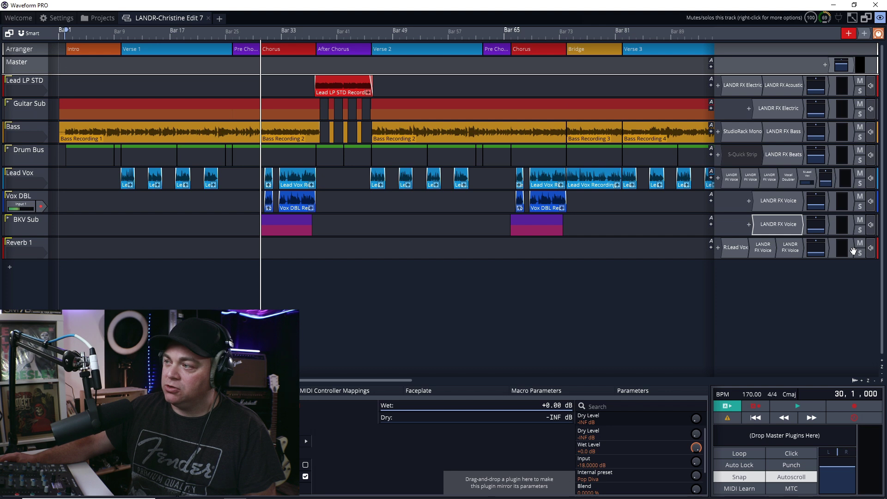
Solo Lead Vox and Reverb 1, bypass Reverb 1's I Am In A Room reverb, and audition its Dirty Slapback delay from the first Chorus
click(860, 182)
double_click(763, 252)
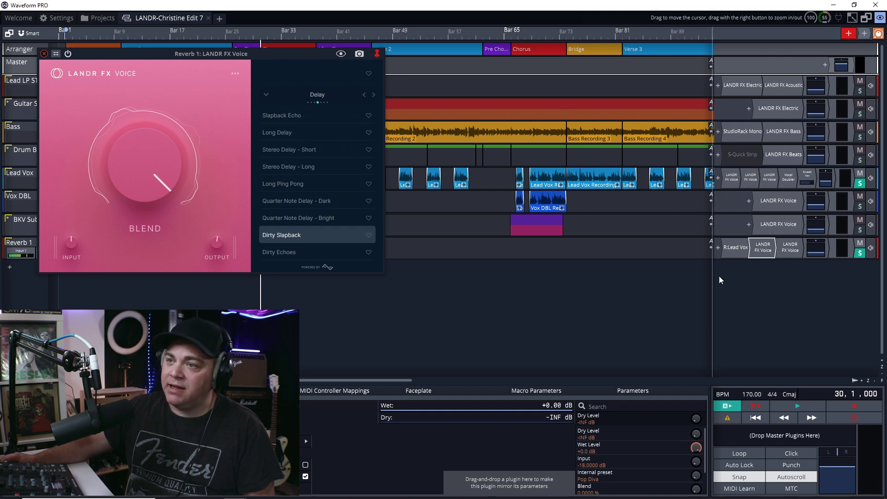
click(790, 247)
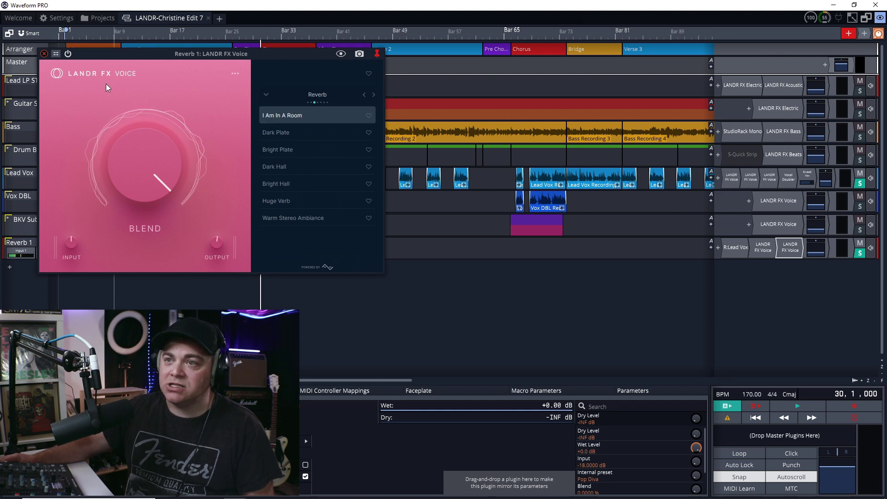
click(68, 54)
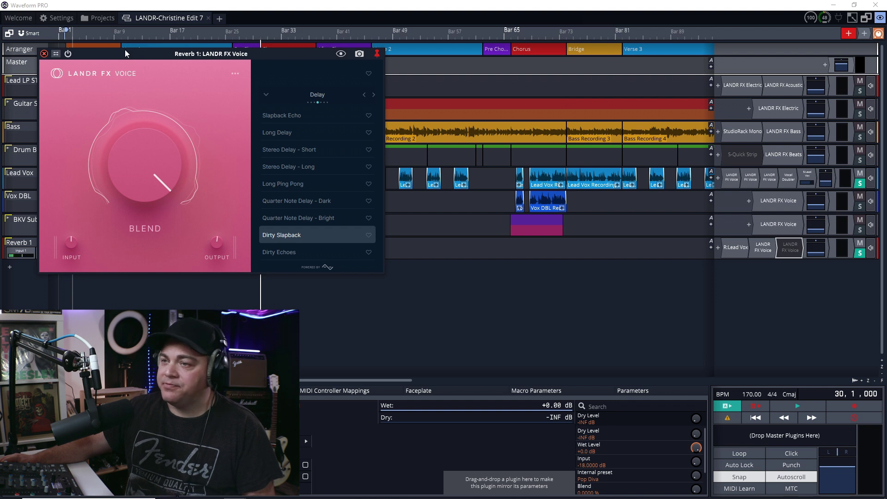
key(space)
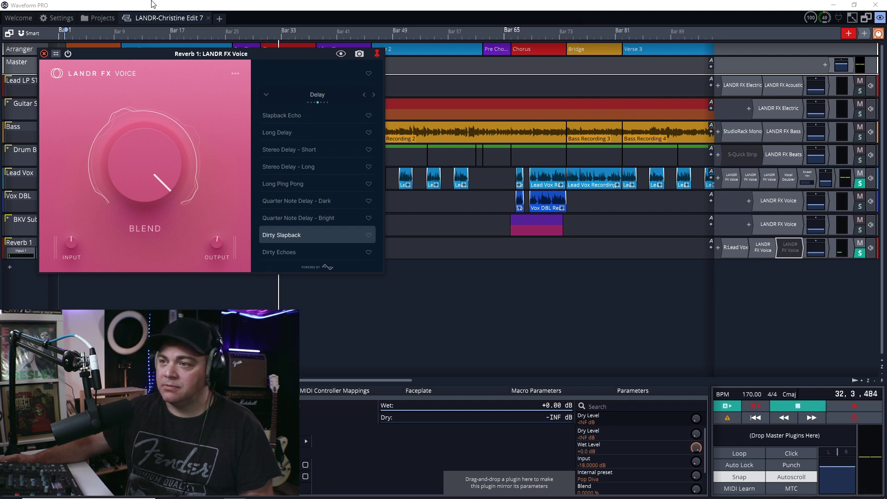
key(space)
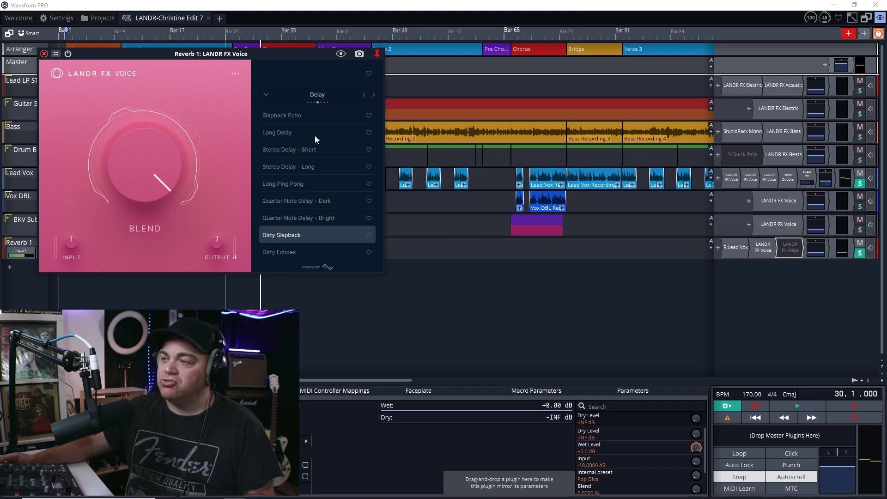
Re-enable Reverb 1's I Am In A Room reverb and play the soloed vocals from the first Chorus, comparing it bypassed and active
double_click(791, 249)
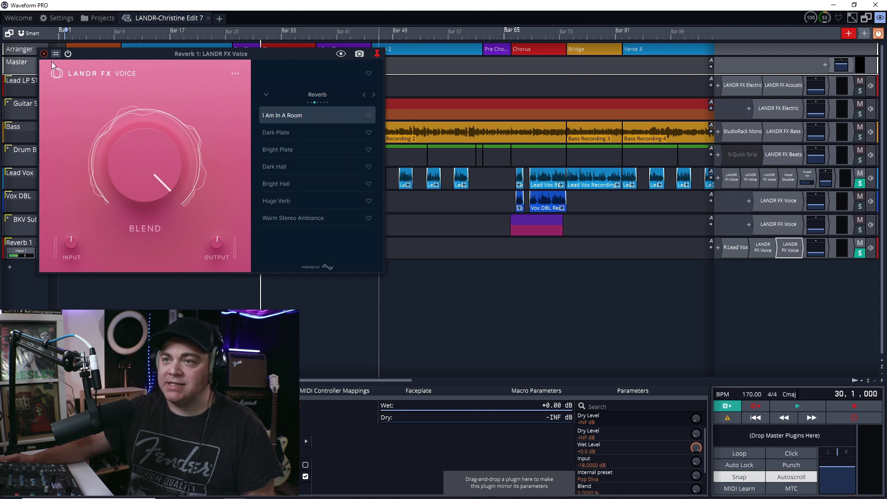
key(space)
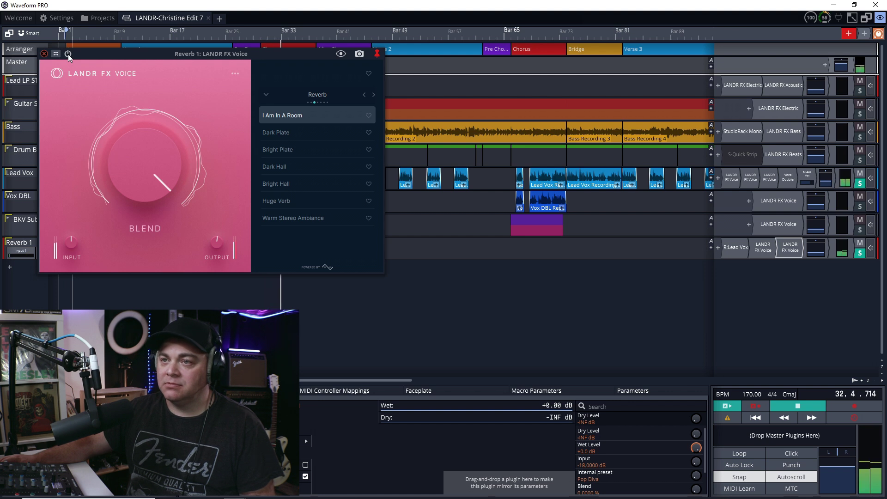
click(67, 54)
click(68, 54)
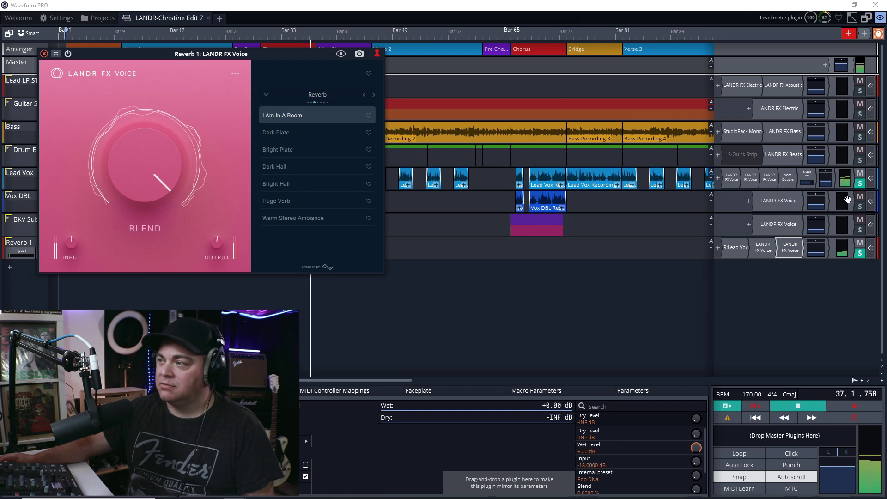
Stop playback and unsolo Lead Vox and Reverb 1
key(space)
click(860, 184)
click(859, 253)
Play the full mix from the start of Verse 1, comparing Reverb 1 muted and unmuted, and stop playback
mouse_move(141, 152)
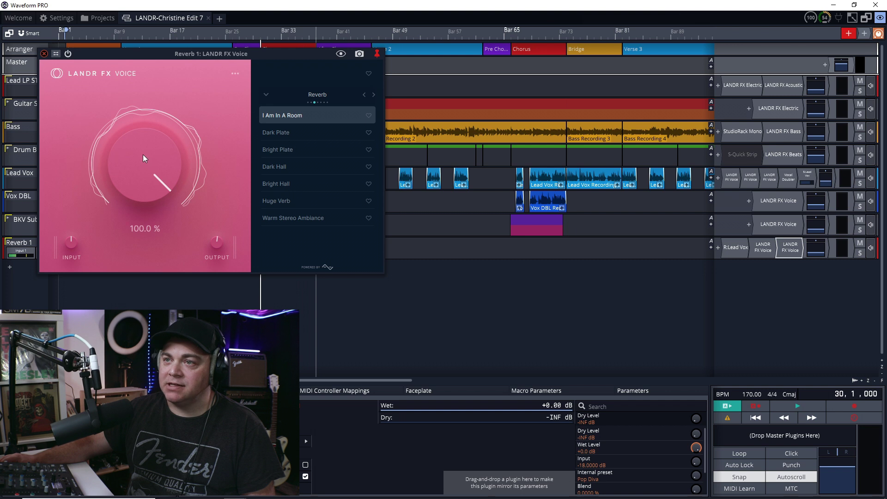
click(121, 30)
key(space)
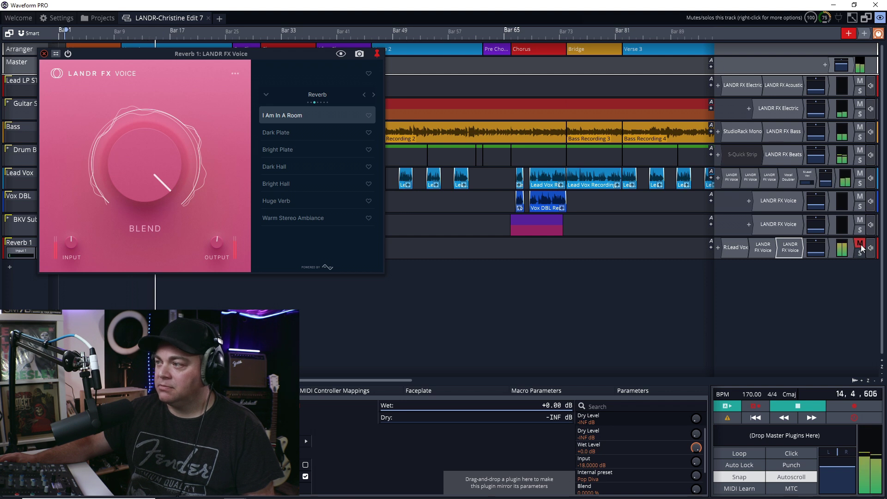
key(space)
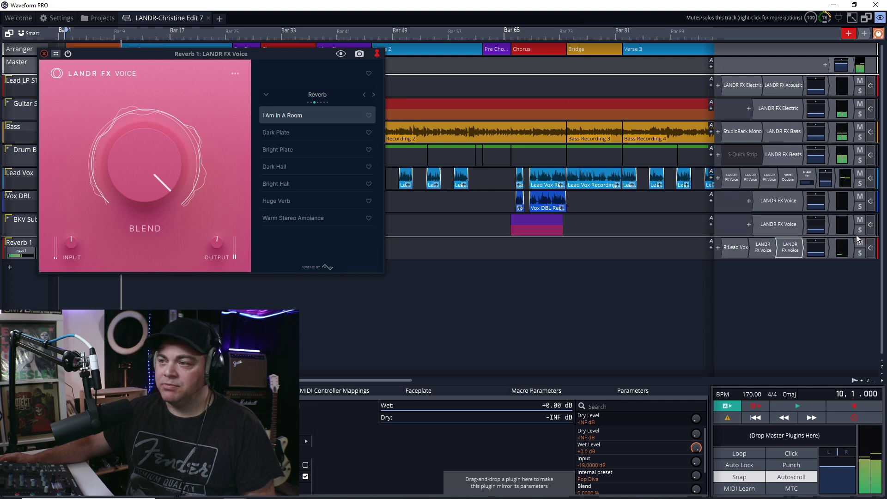